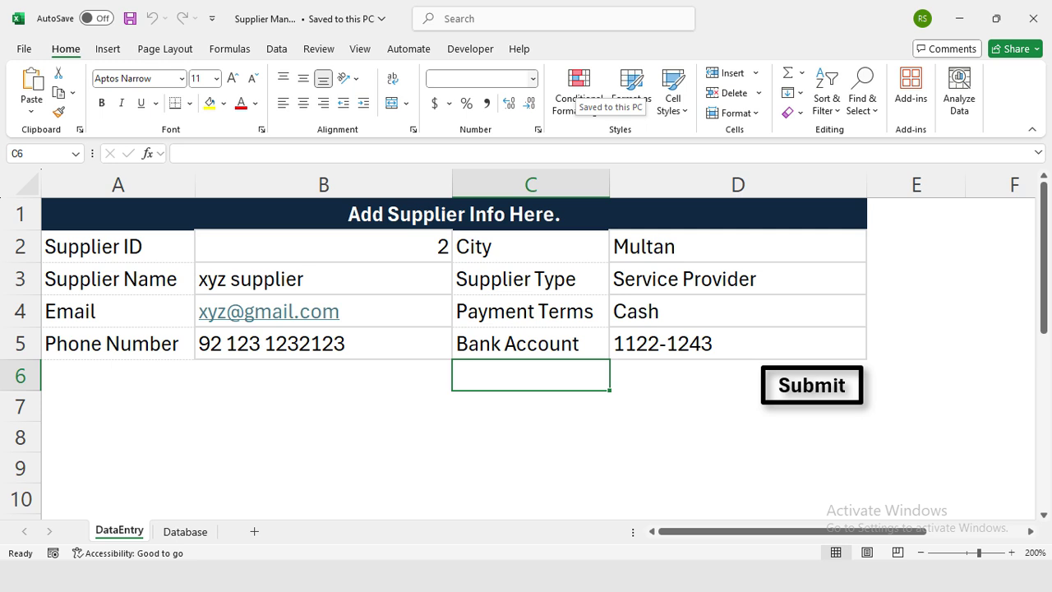
View the two stored supplier records on the Database sheet, then create a new blank workbook.
key("ctrl+Page_Down")
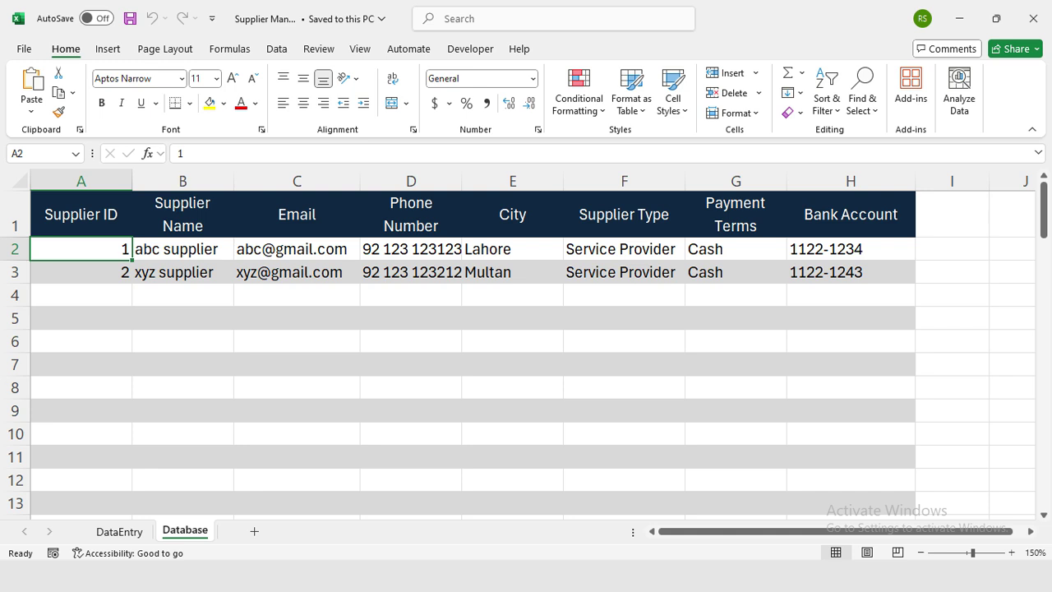
key("ctrl+n")
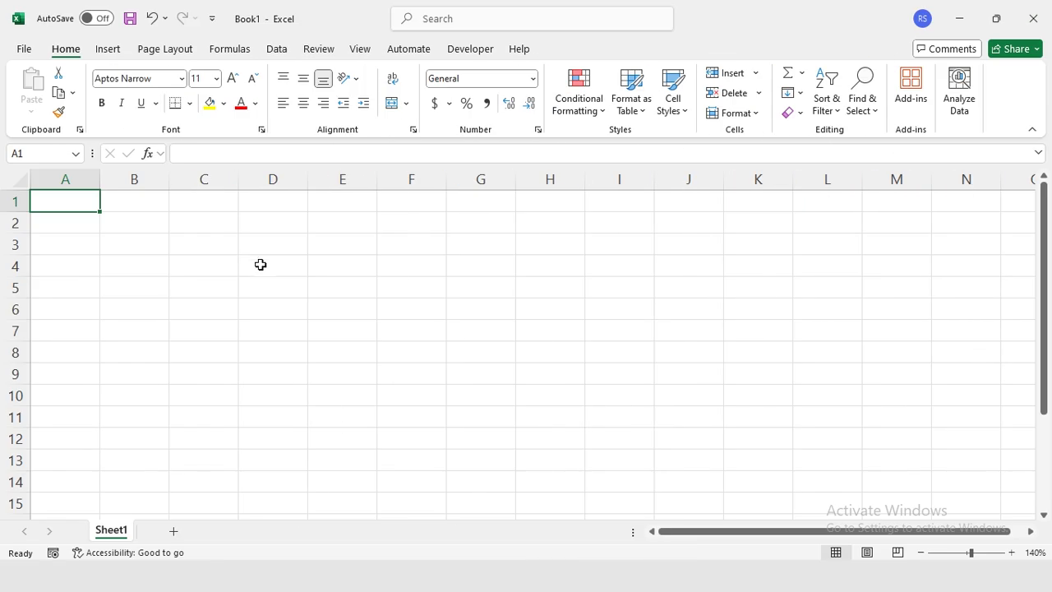
In Save As, name the workbook 'Supplier Manager' as an Excel Macro-Enabled Workbook.
left_click(24, 51)
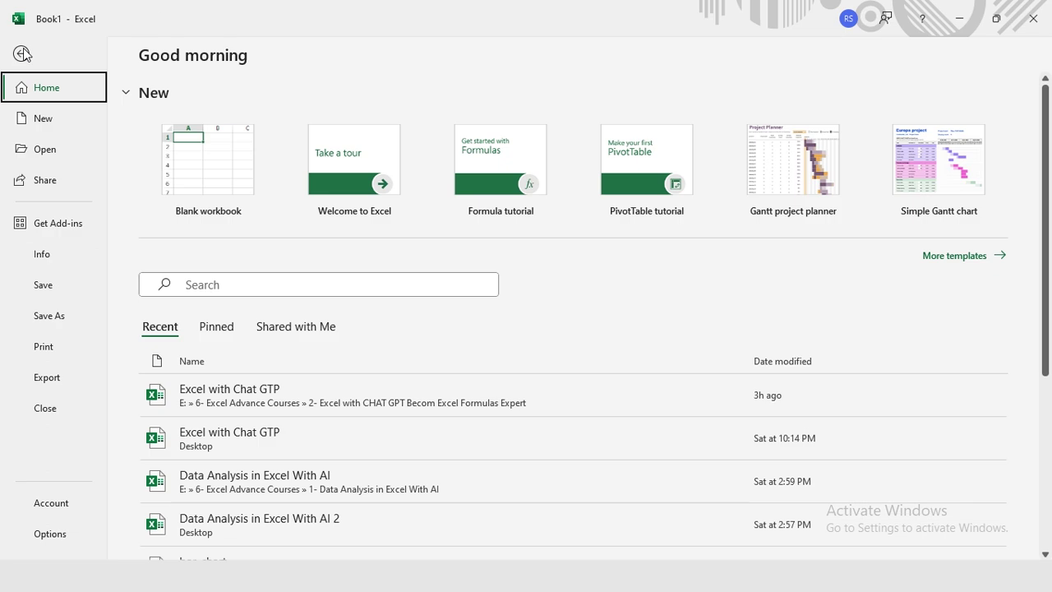
left_click(47, 317)
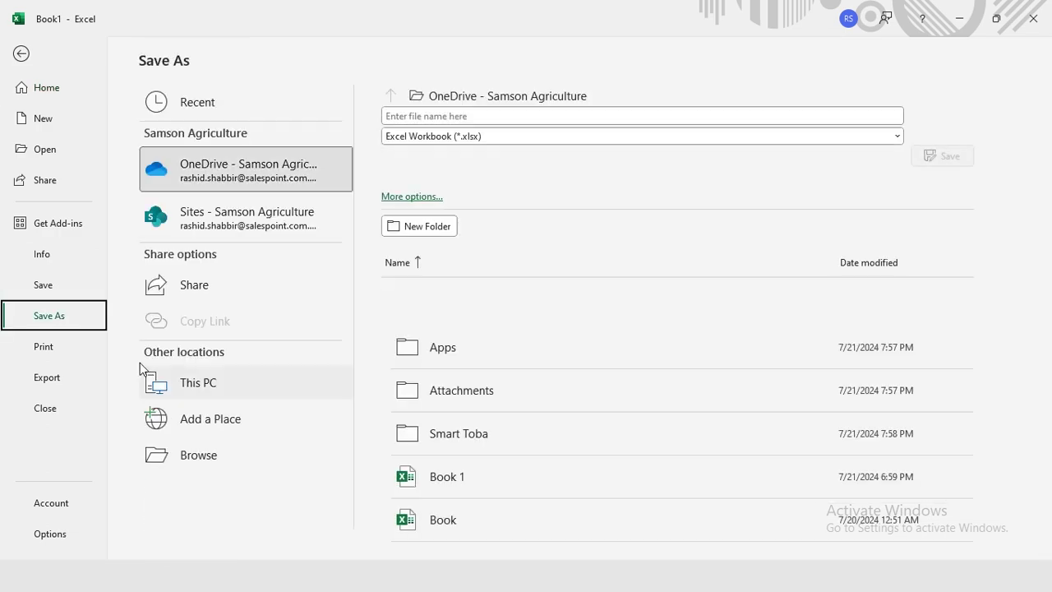
left_click(198, 454)
type("Supplier Manager")
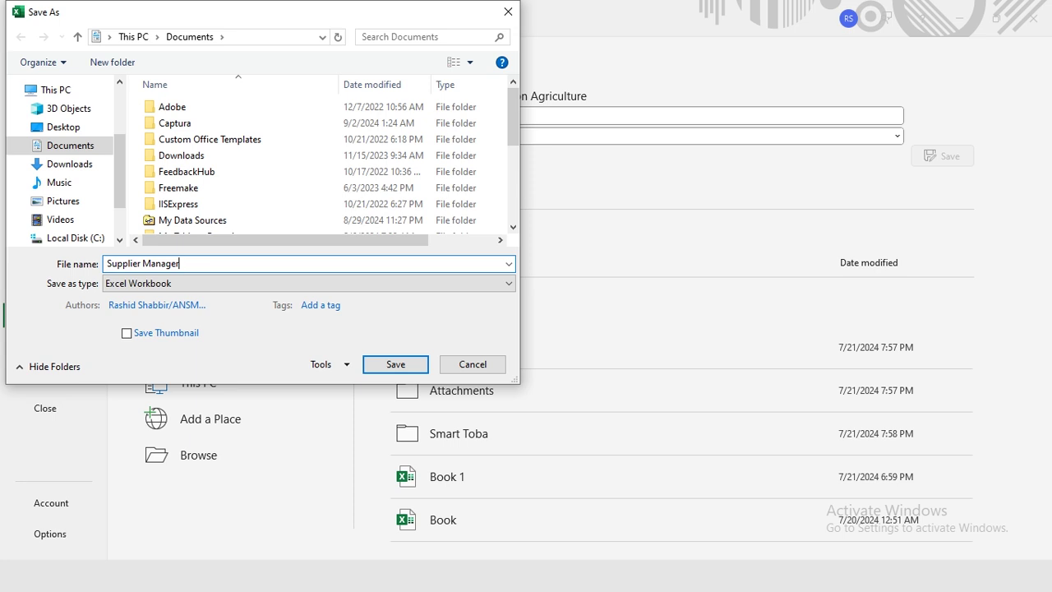
left_click(197, 284)
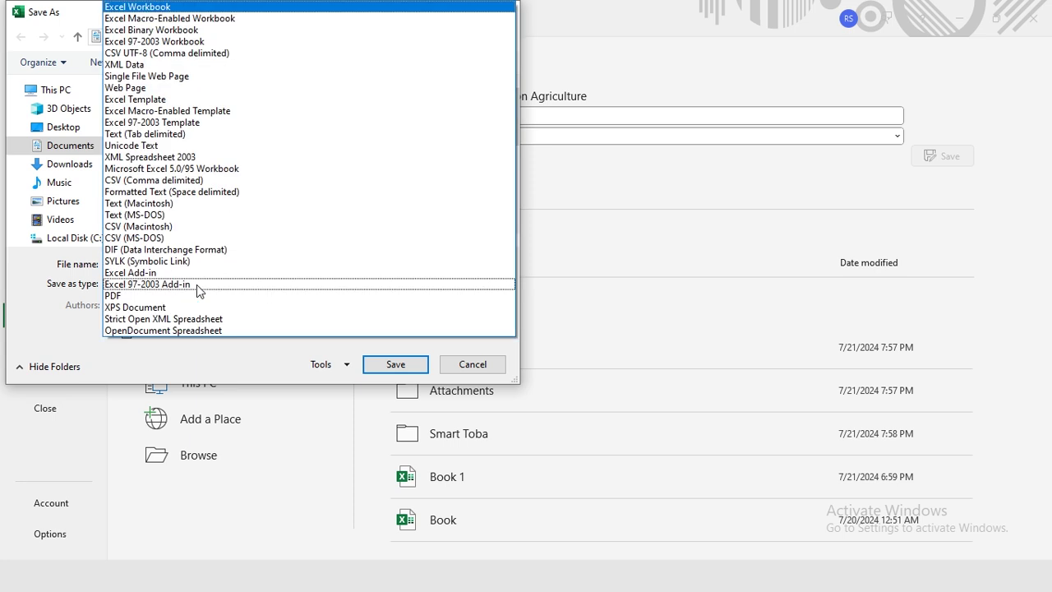
left_click(139, 18)
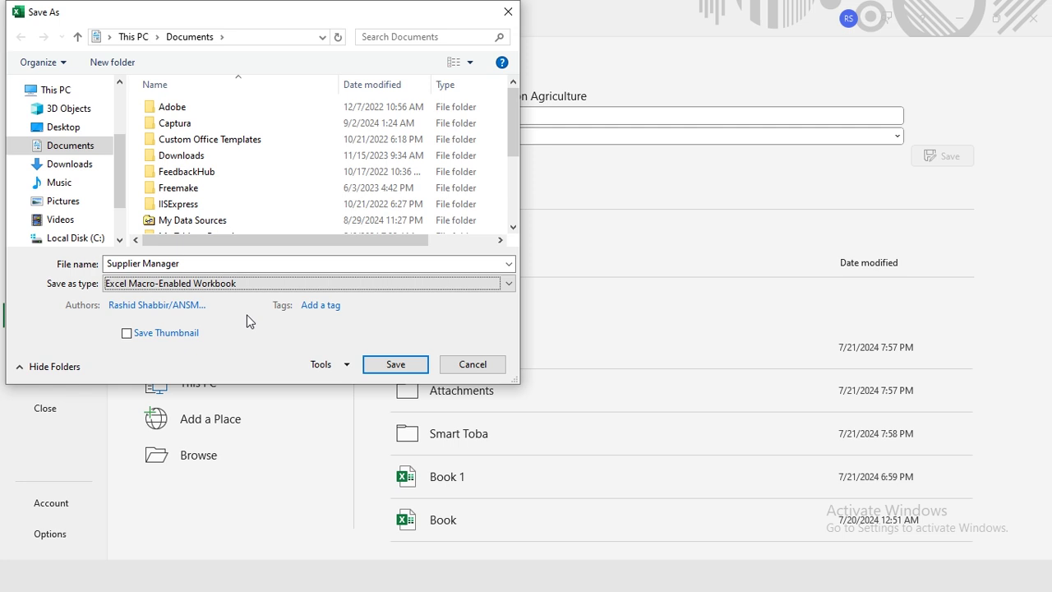
Save Supplier Manager to the Desktop and rename Sheet1 to DataEntry.
left_click(70, 134)
left_click(394, 364)
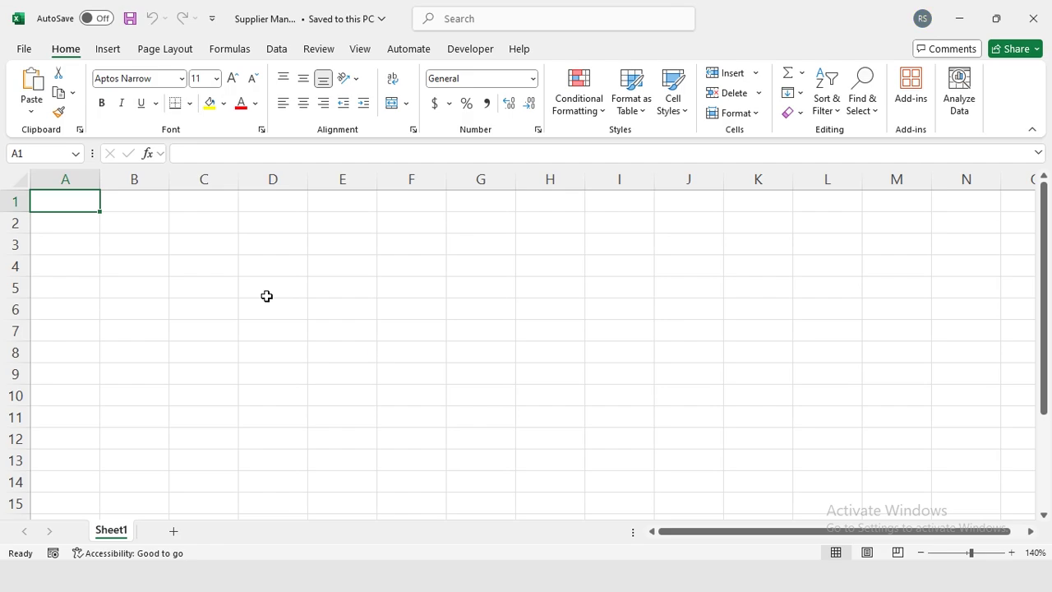
double_click(110, 532)
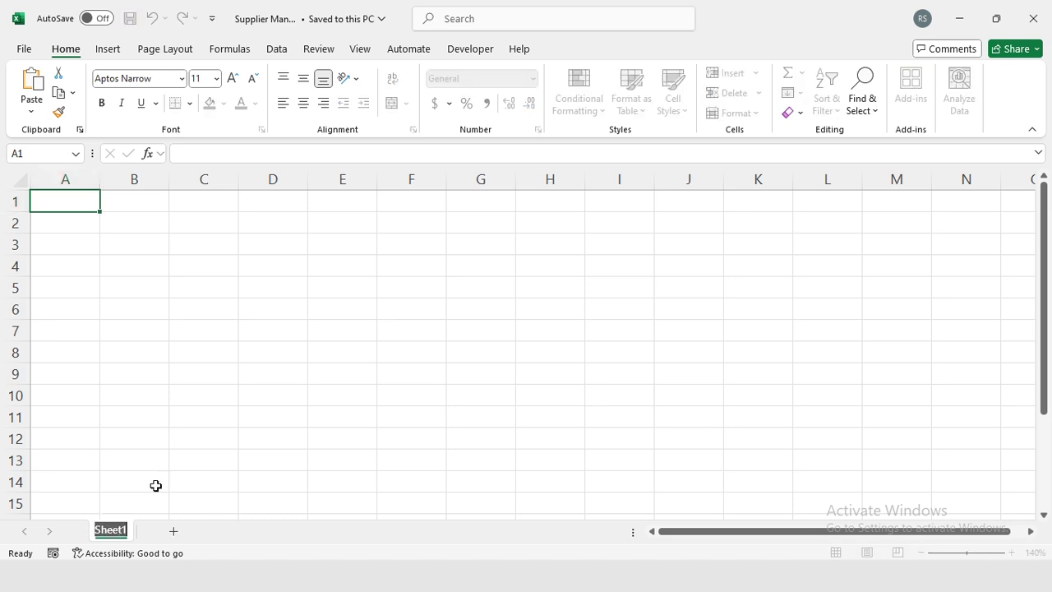
type("DataEntry")
key("Return")
Enter labels Supplier ID, Supplier Name, Email and Phone Number in A2:A5.
key("Return")
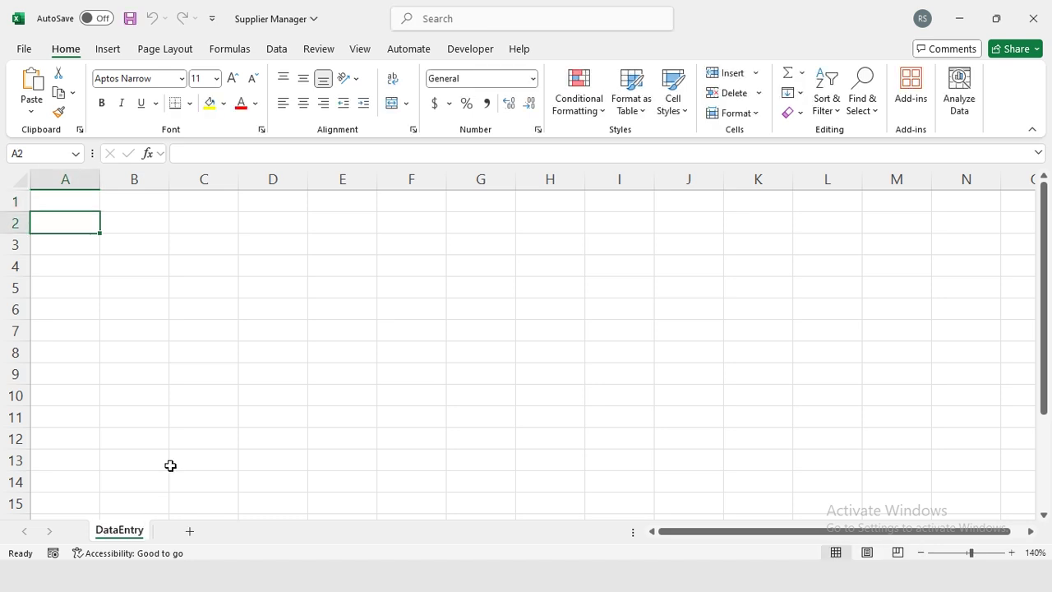
type("Supplier ID")
key("Return")
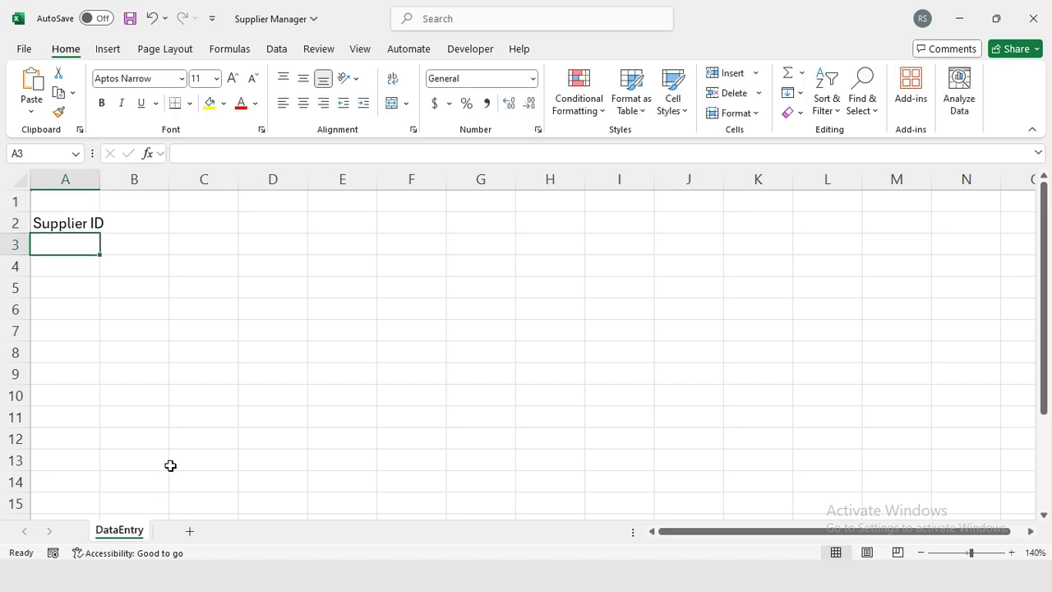
type("Supplier Name")
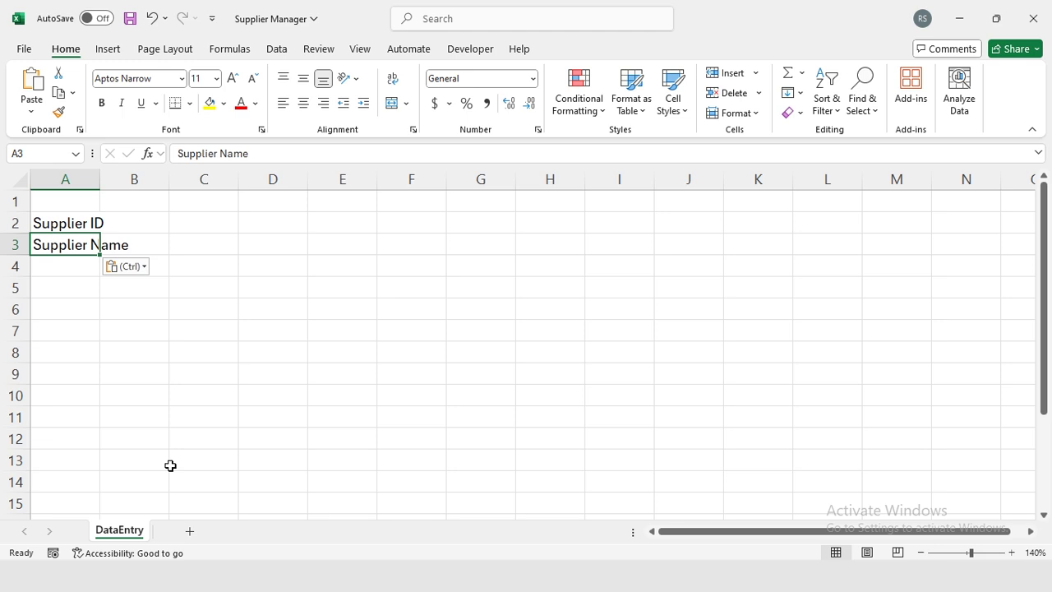
key("Down")
type("Email")
key("Down")
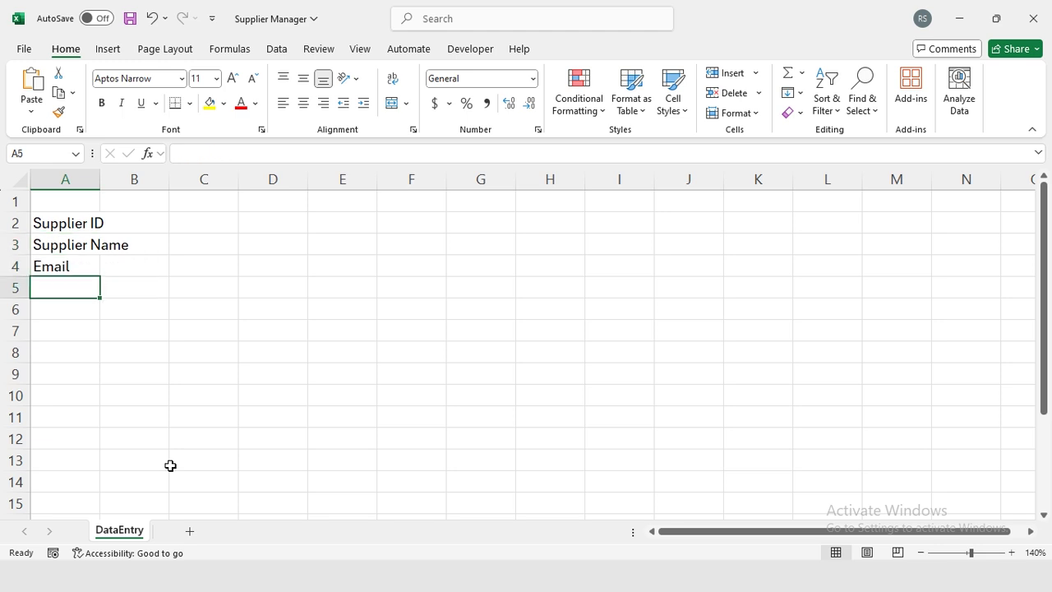
type("Phone Number")
Enter City, Supplier Type, Payment Terms and Bank Account in C2:C5, widening columns A–D.
key("Up")
key("Up")
key("Up")
key("Right")
key("Right")
type("City")
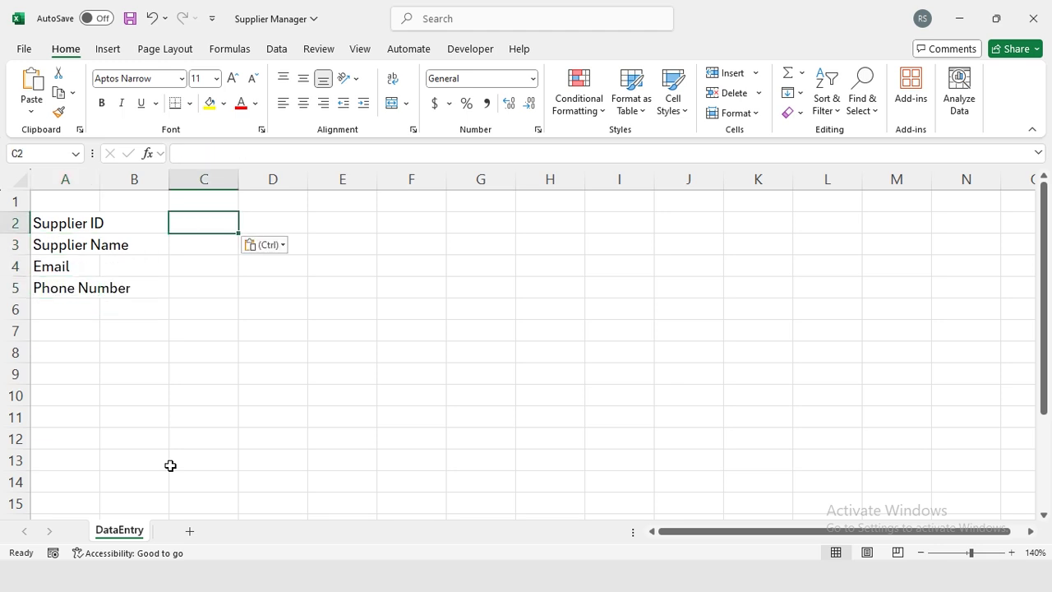
key("Down")
type("Supplier Type")
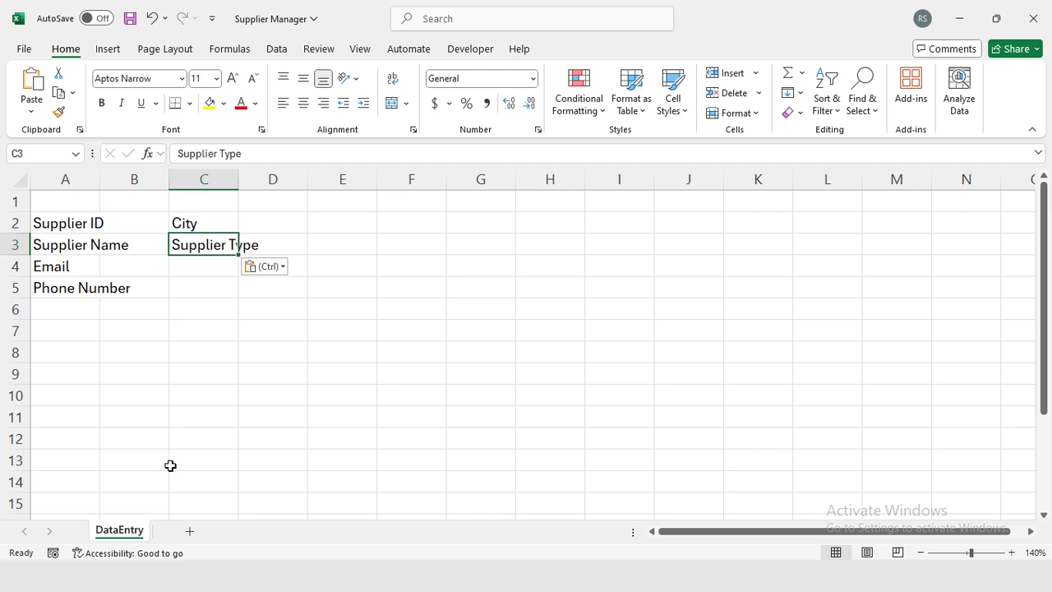
key("Down")
type("Payment Terms")
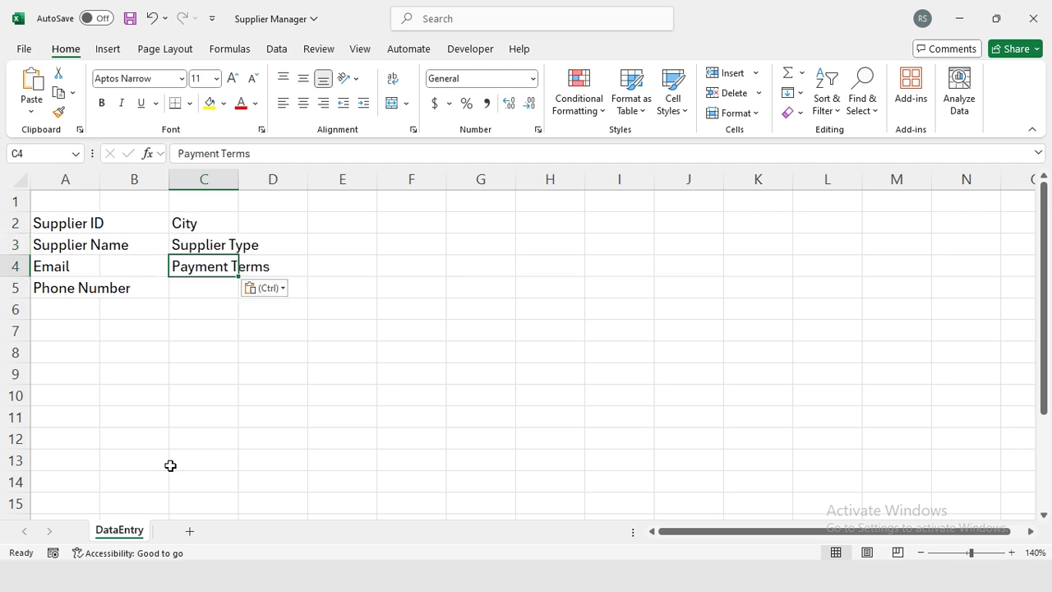
key("Down")
type("Bank Account")
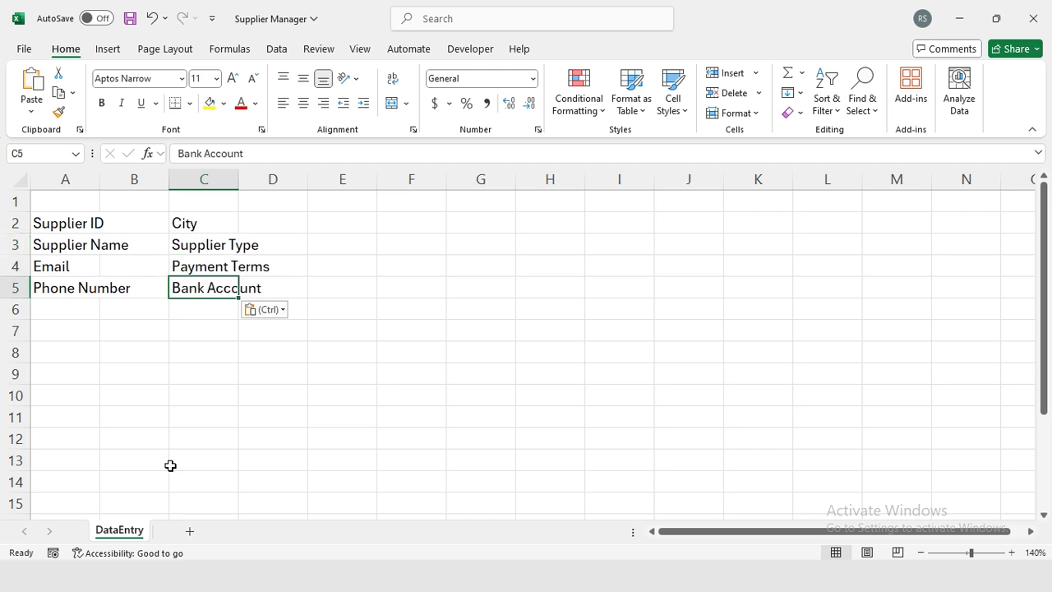
key("ctrl+Home")
key("shift+Right")
key("shift+Right")
key("shift+Right")
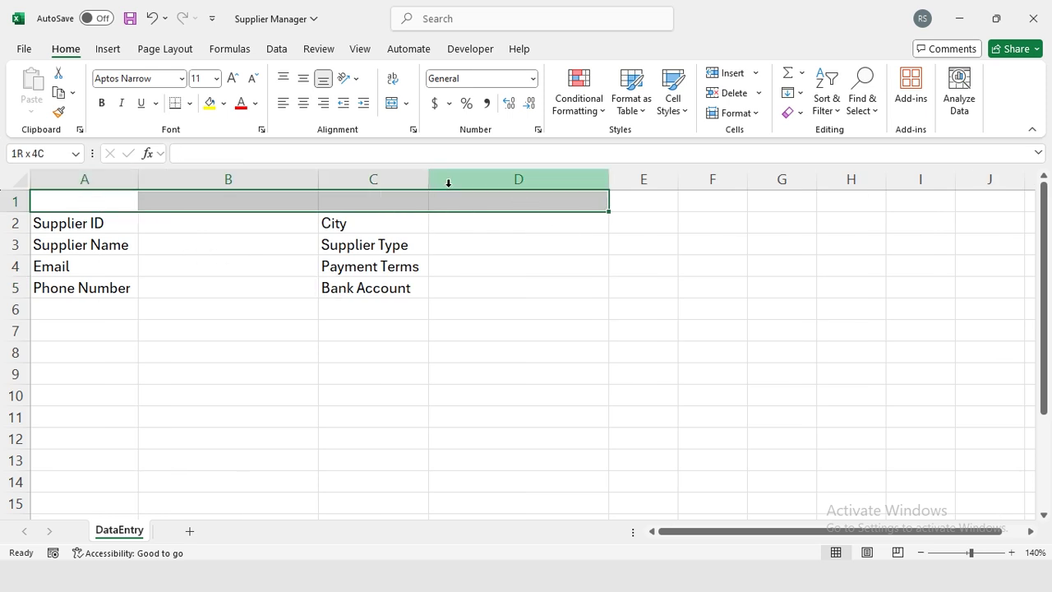
Merge A1:D1 into title 'Add Supplier Info Here.' in bold white on dark blue.
left_click(390, 103)
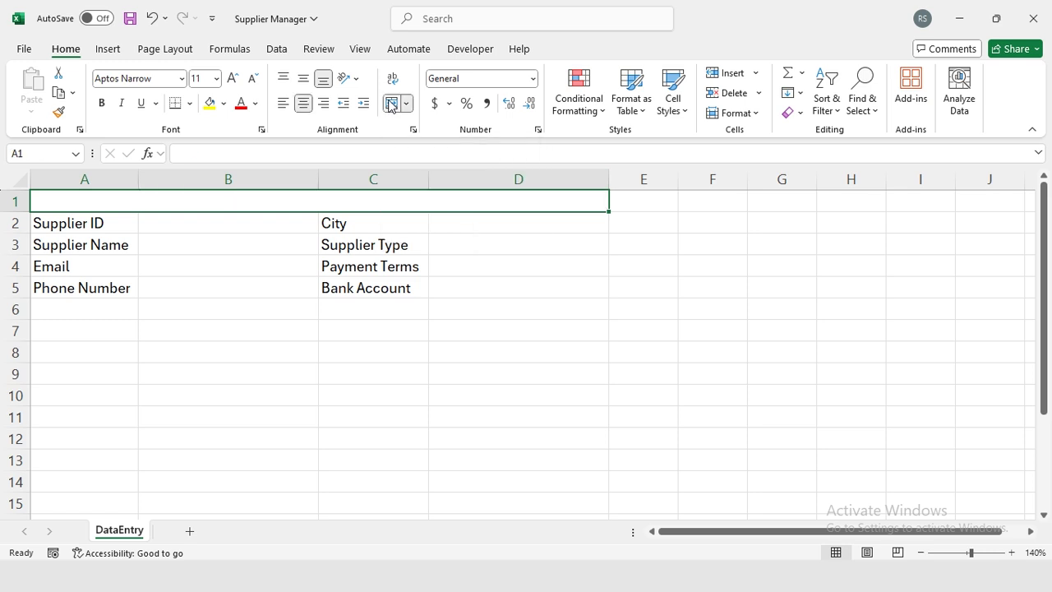
type("Add Supplier Info")
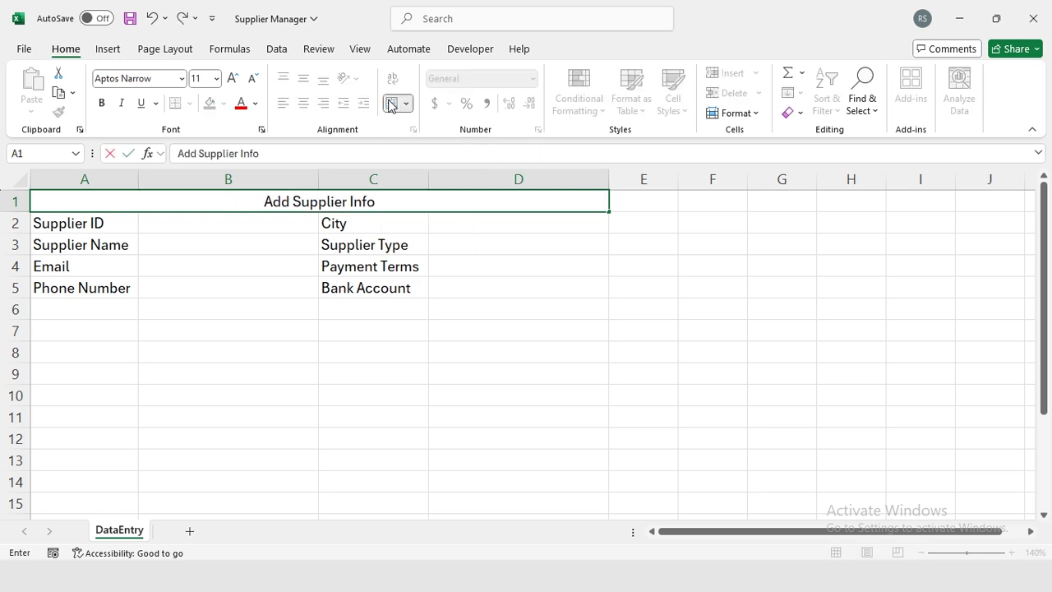
type(" Here.")
key("ctrl+Return")
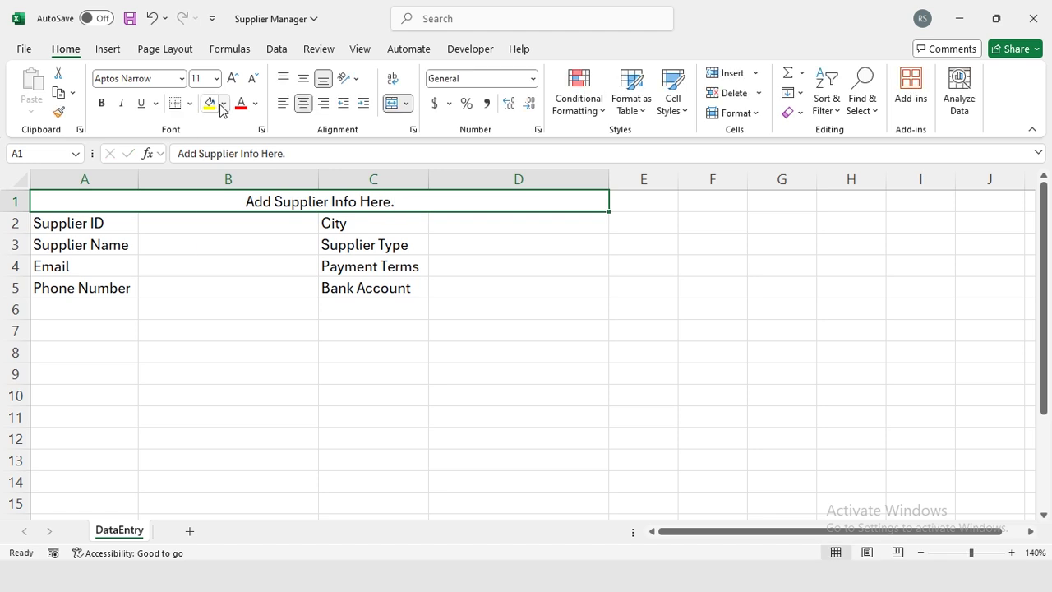
left_click(222, 102)
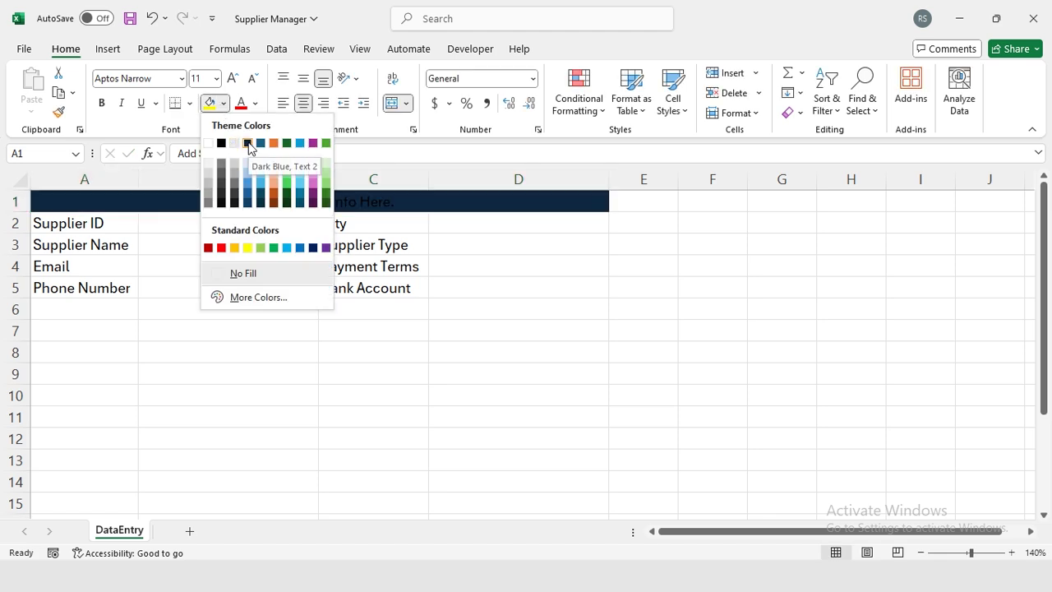
left_click(249, 143)
left_click(256, 103)
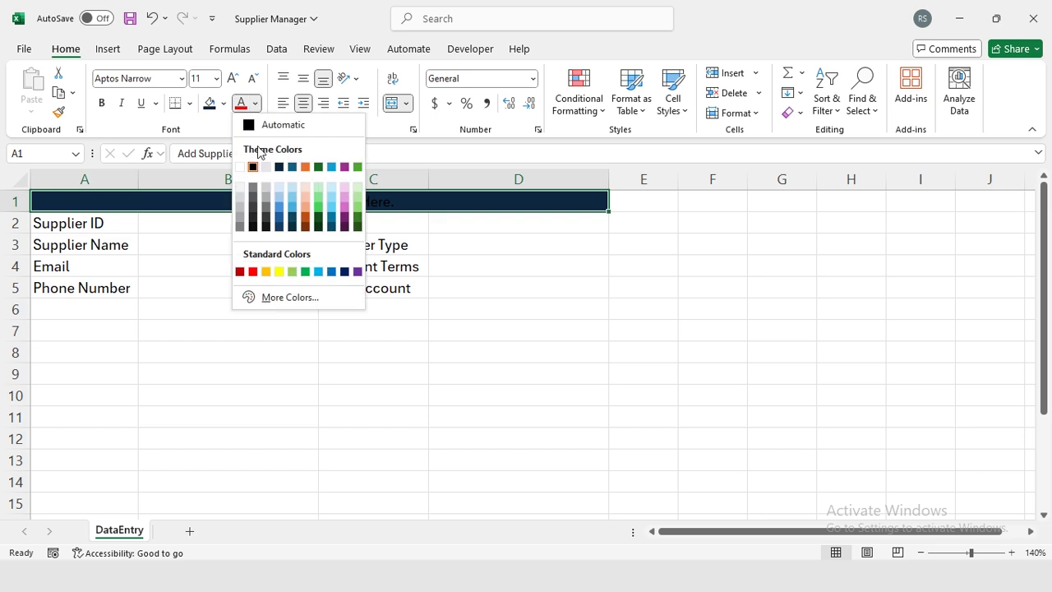
left_click(240, 166)
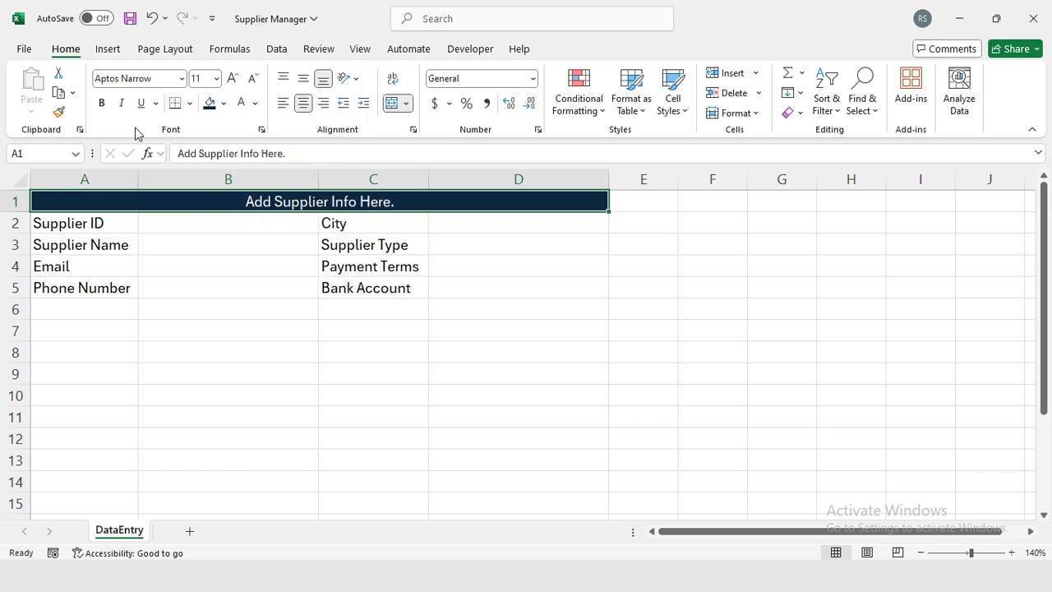
left_click(100, 104)
Give the entry cells dotted White, Background 1, Darker 15% inside-horizontal and bottom borders.
left_click_drag(90, 223, 456, 278)
key("ctrl+1")
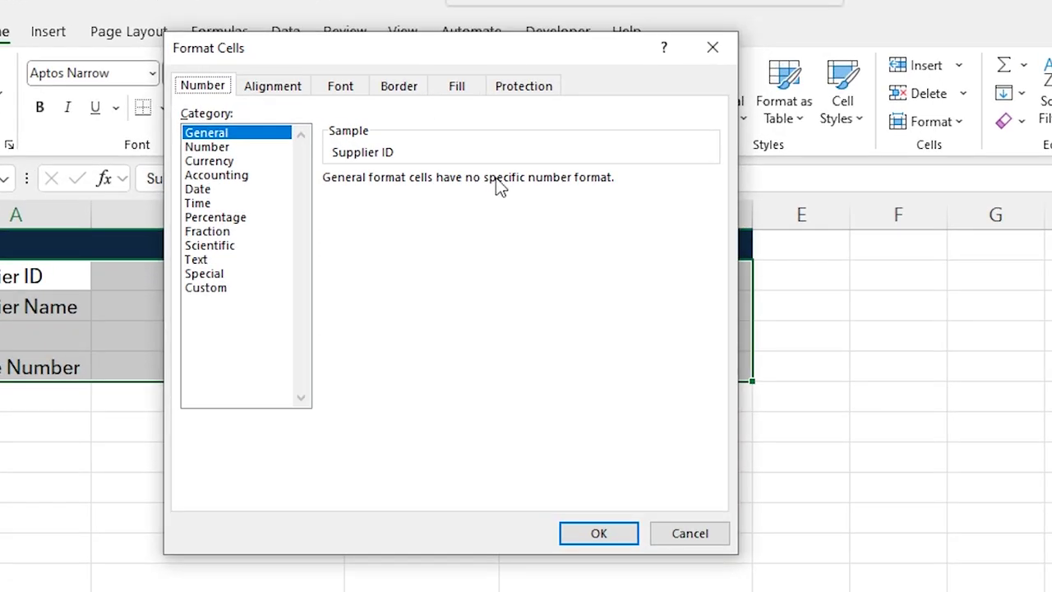
left_click(397, 91)
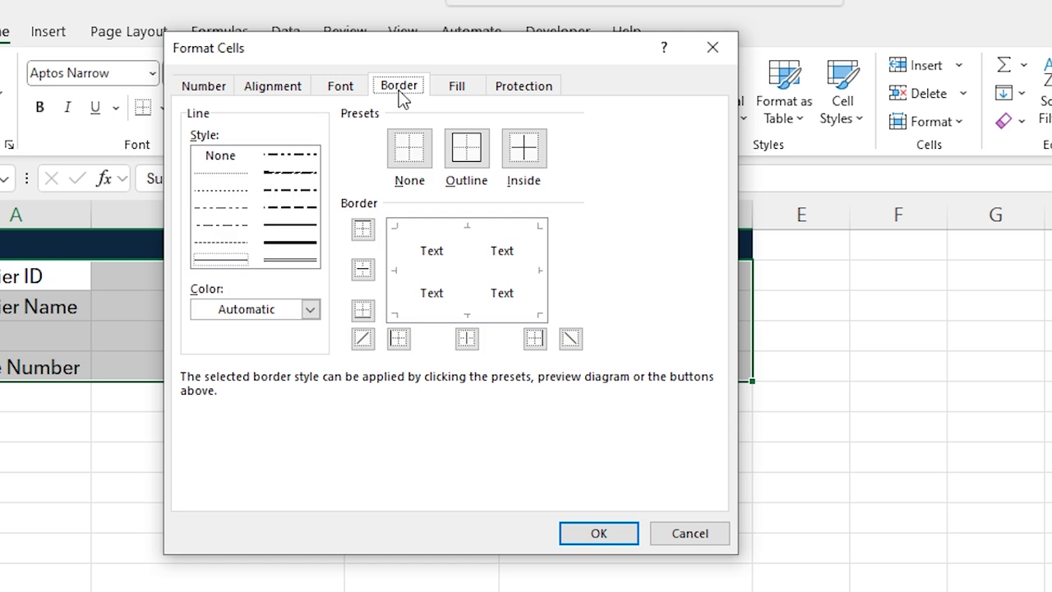
left_click(222, 247)
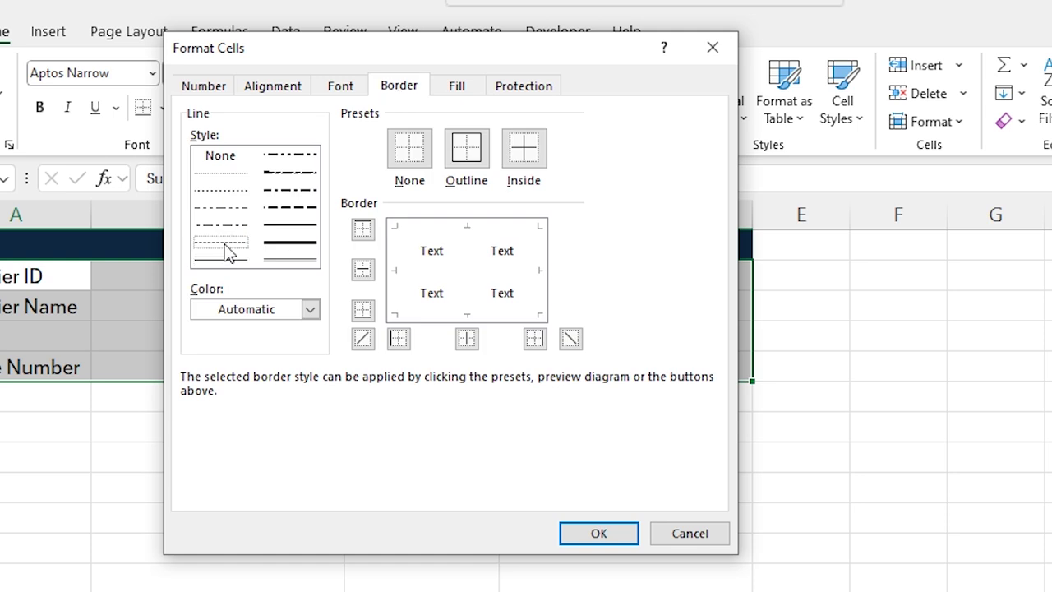
left_click(311, 310)
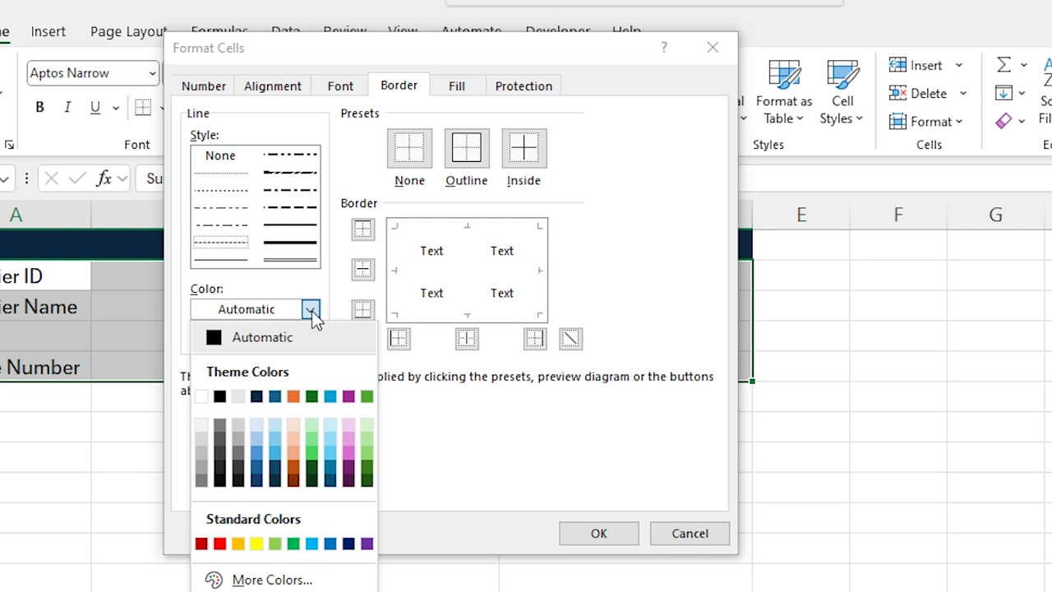
left_click(202, 441)
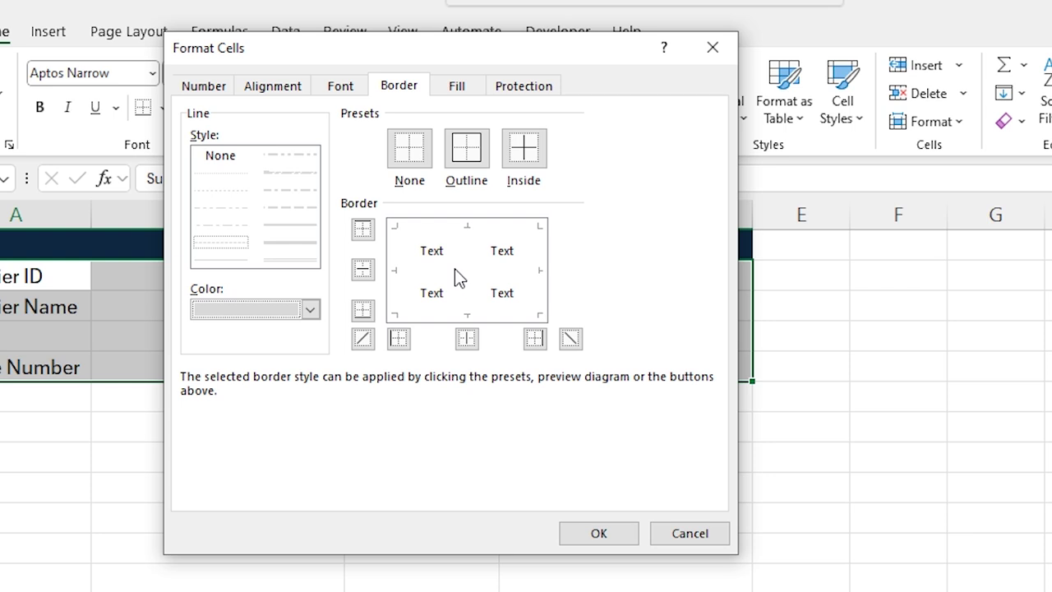
left_click(454, 269)
left_click(458, 315)
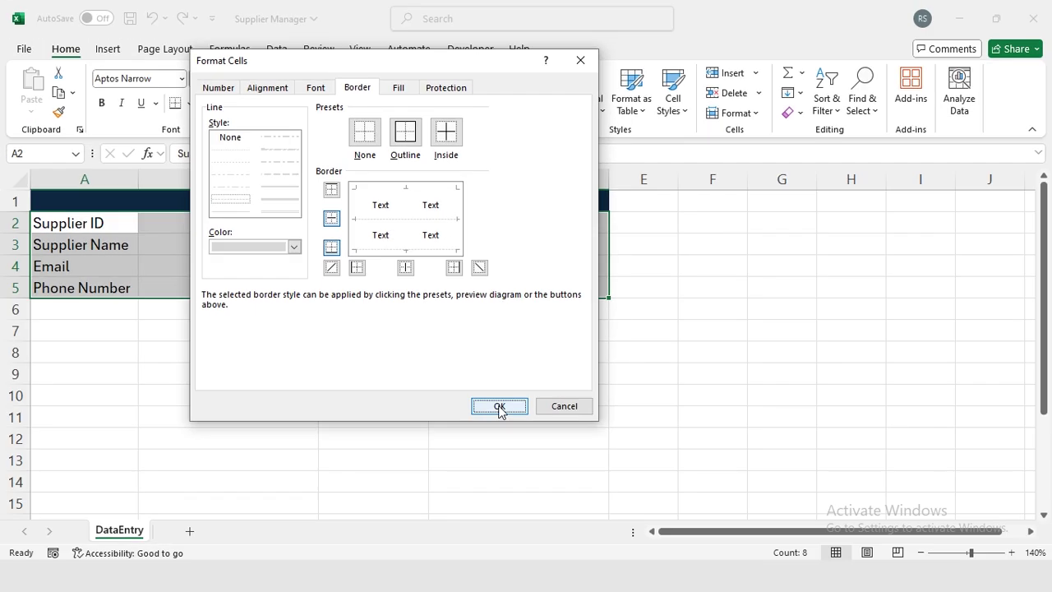
left_click(567, 485)
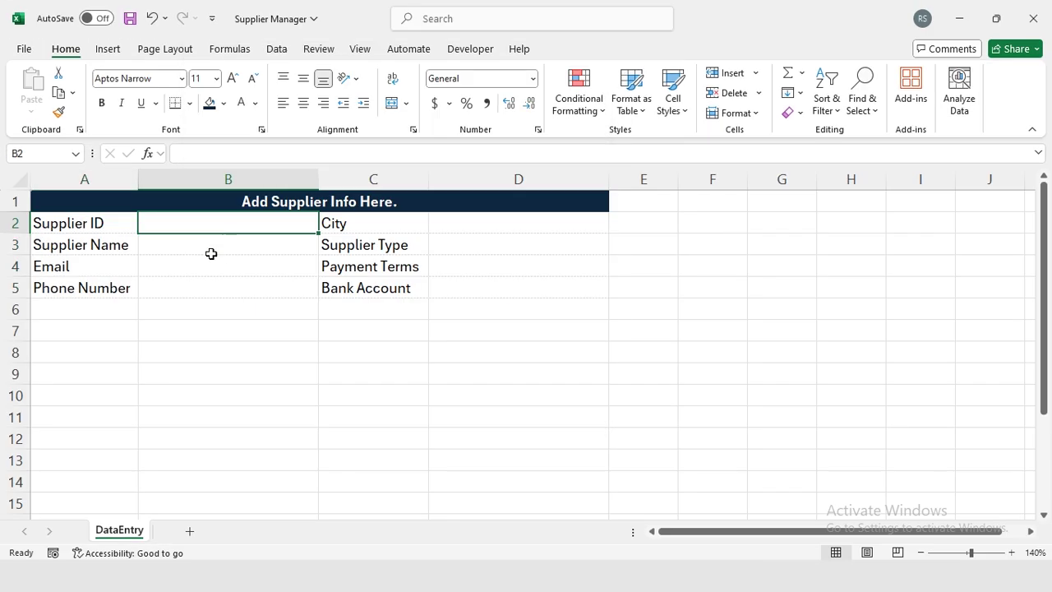
Add outline and inside-horizontal borders to both entry ranges B2:B5 and D2:D5.
left_click(208, 246)
left_click_drag(200, 227, 202, 287)
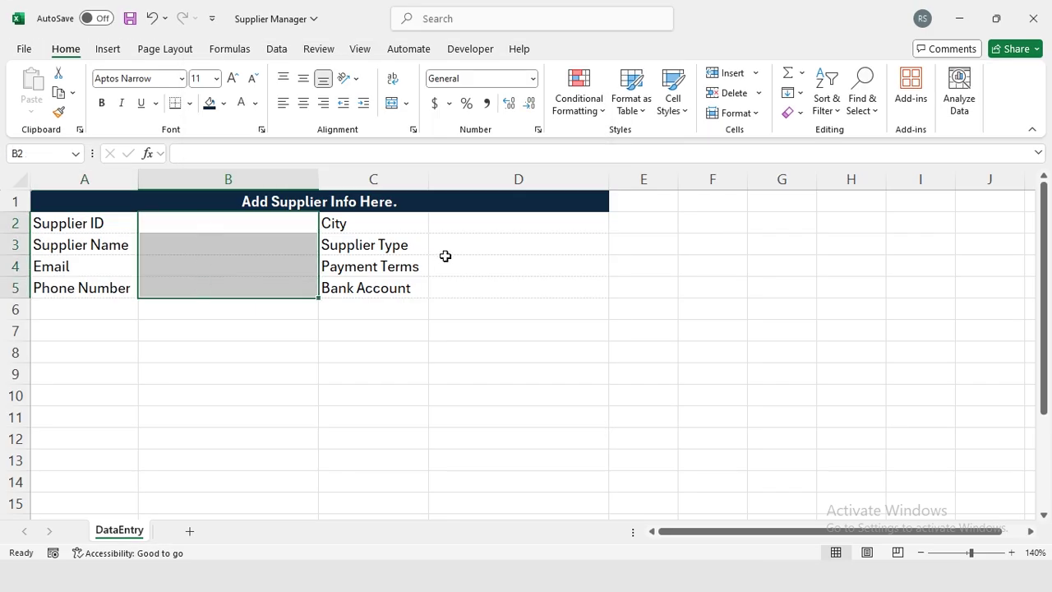
left_click(492, 227)
left_click_drag(492, 228, 486, 283)
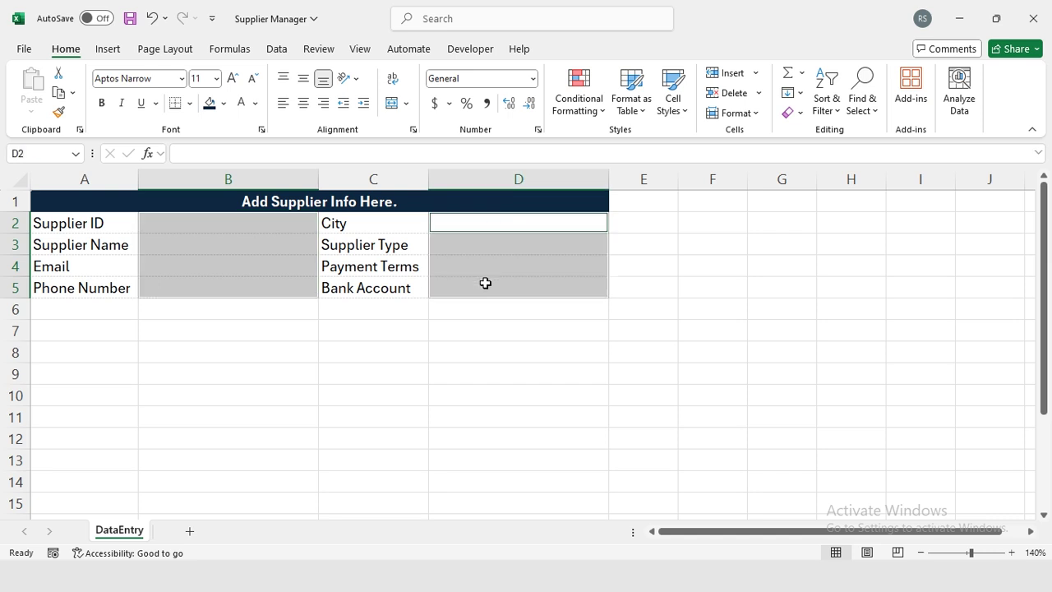
key("ctrl+1")
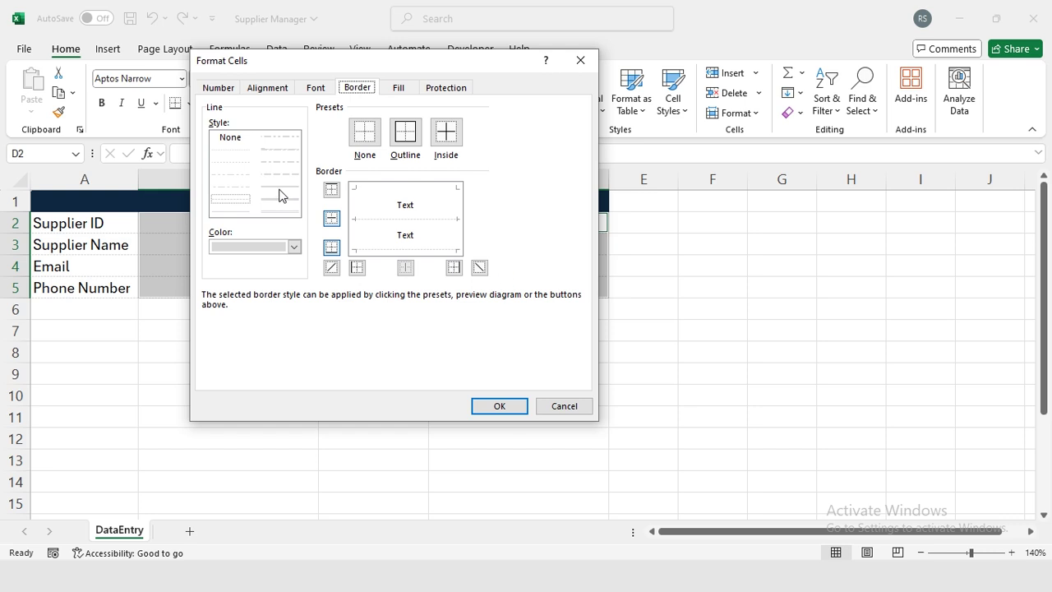
left_click(279, 195)
left_click(411, 141)
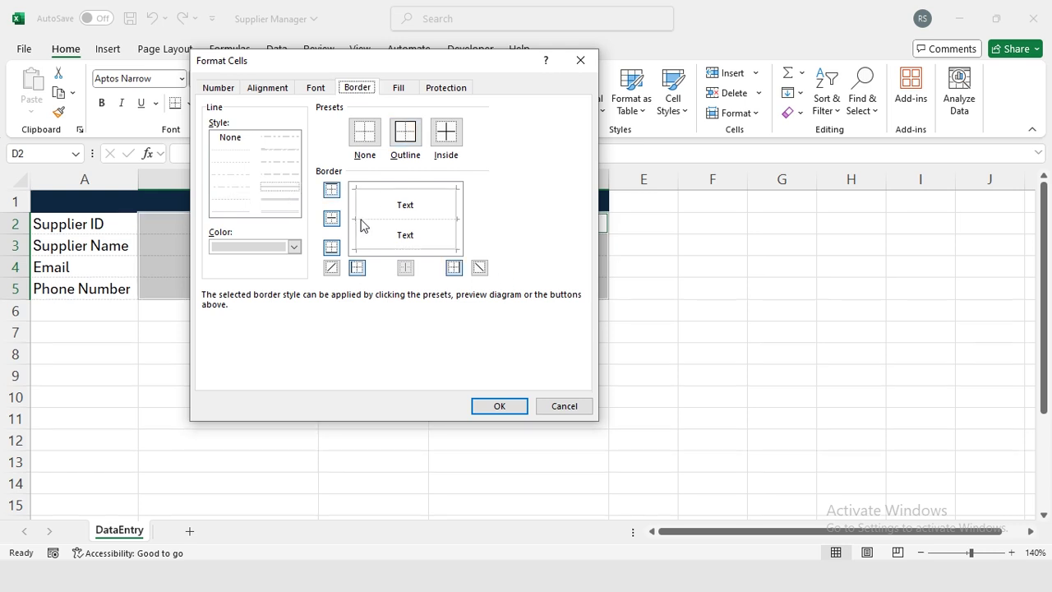
left_click(384, 219)
left_click(493, 406)
left_click(206, 269)
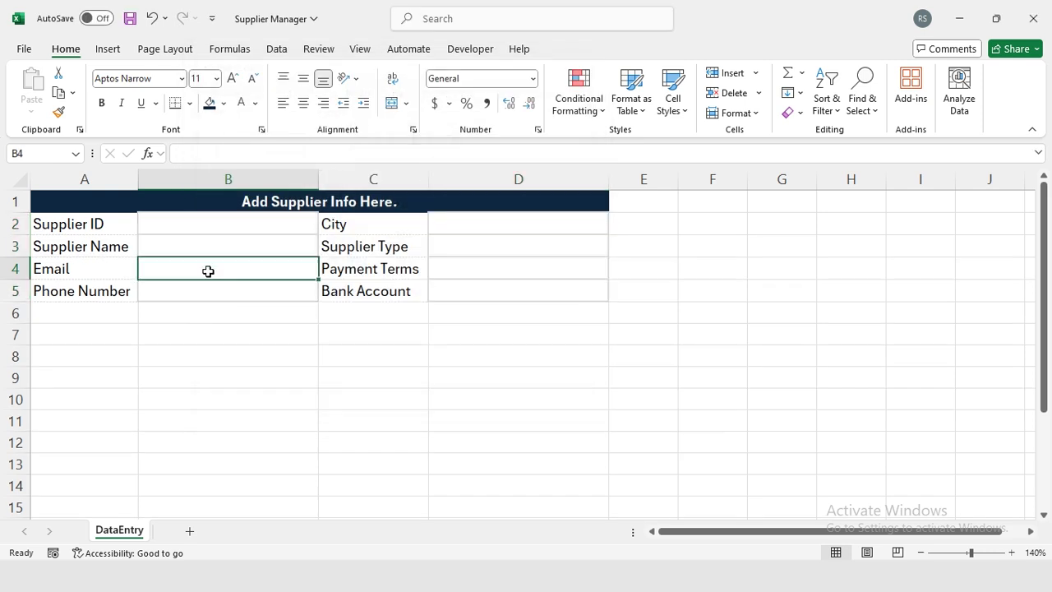
left_click(472, 232)
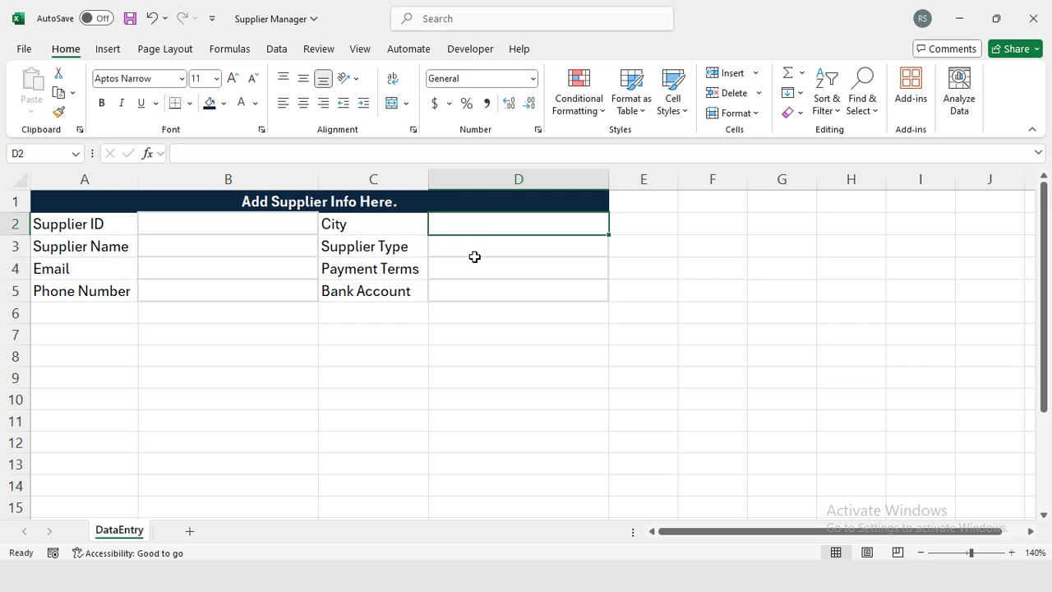
left_click(360, 50)
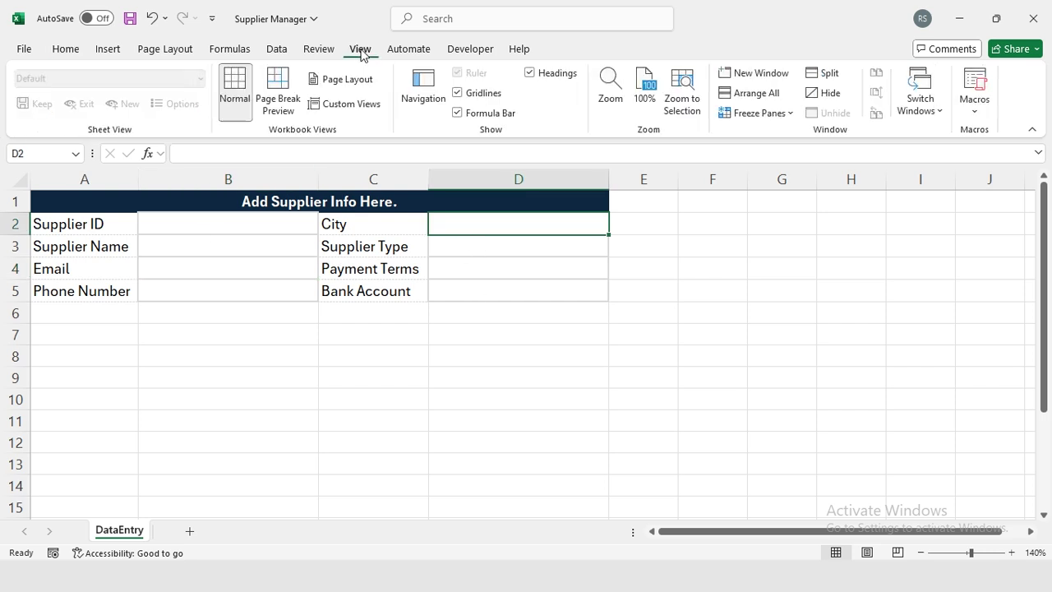
Hide gridlines and draw a bold 'Submit' text box over D6:D7.
left_click(466, 96)
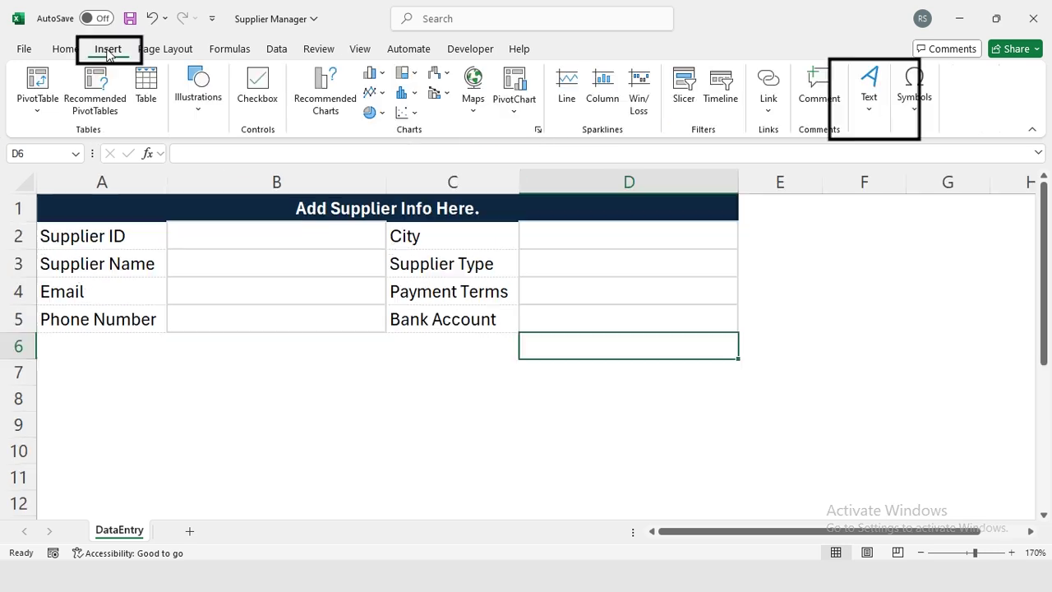
left_click(854, 123)
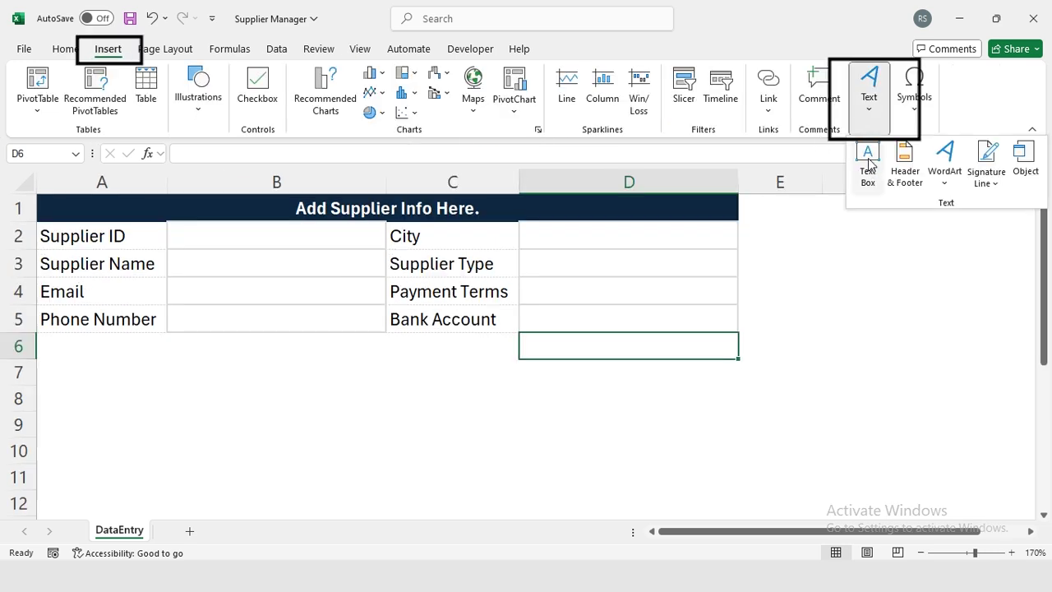
left_click(868, 172)
left_click_drag(527, 344, 722, 375)
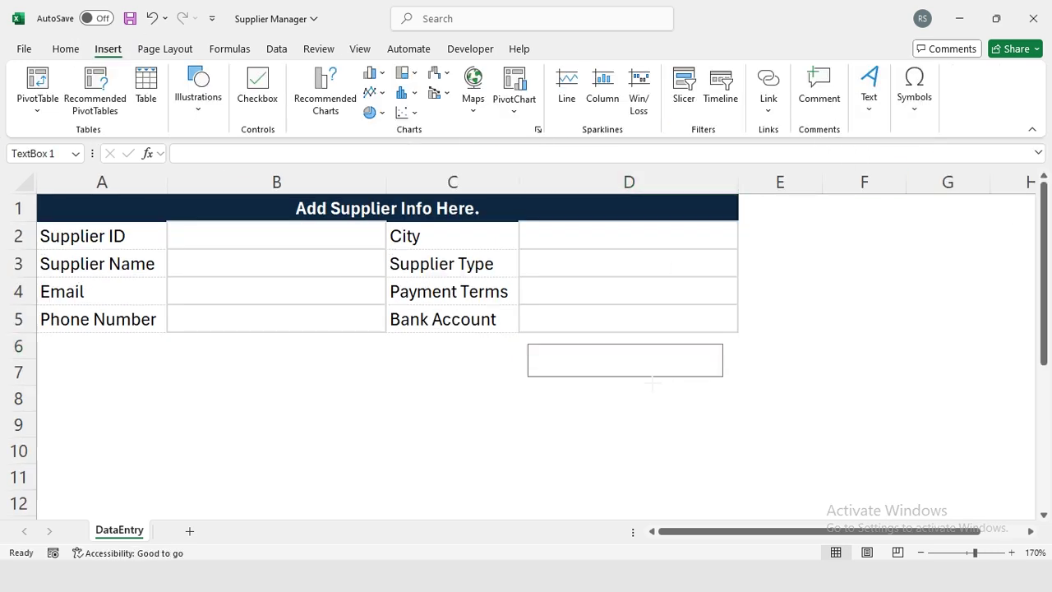
type("Submit")
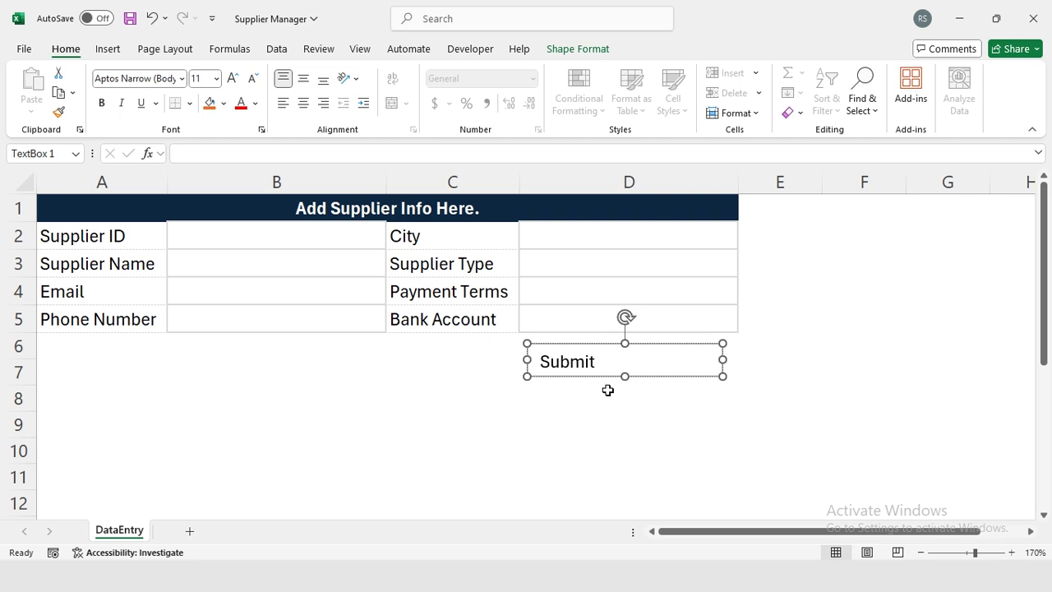
key("ctrl+a")
key("ctrl+b")
left_click(608, 376)
Give the Submit box a black 2¼ pt outline and narrow it from the left.
left_click(575, 49)
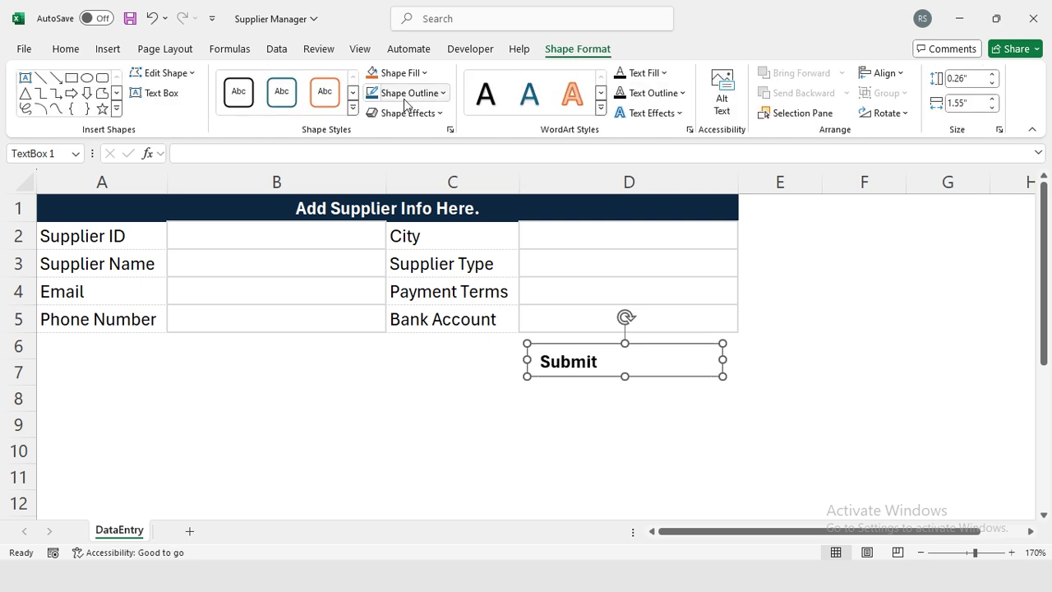
left_click(444, 93)
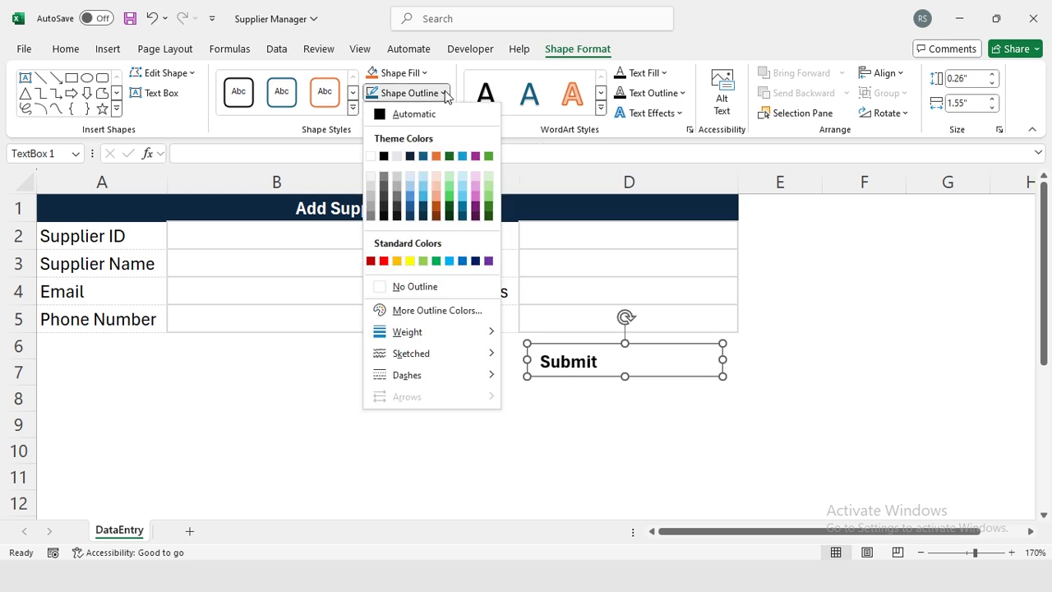
left_click(383, 156)
left_click(444, 93)
mouse_move(436, 333)
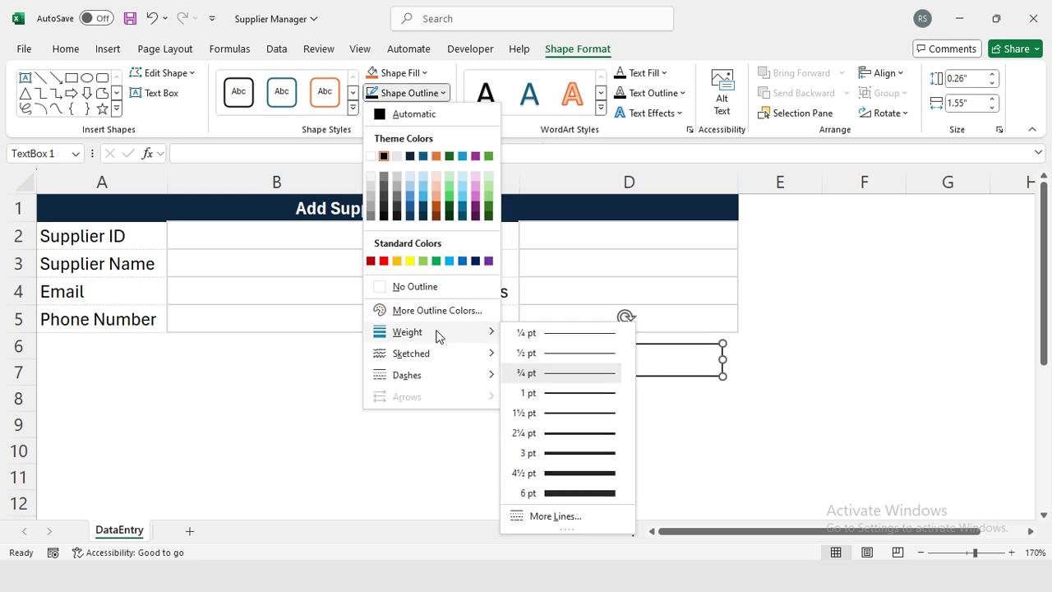
left_click(563, 437)
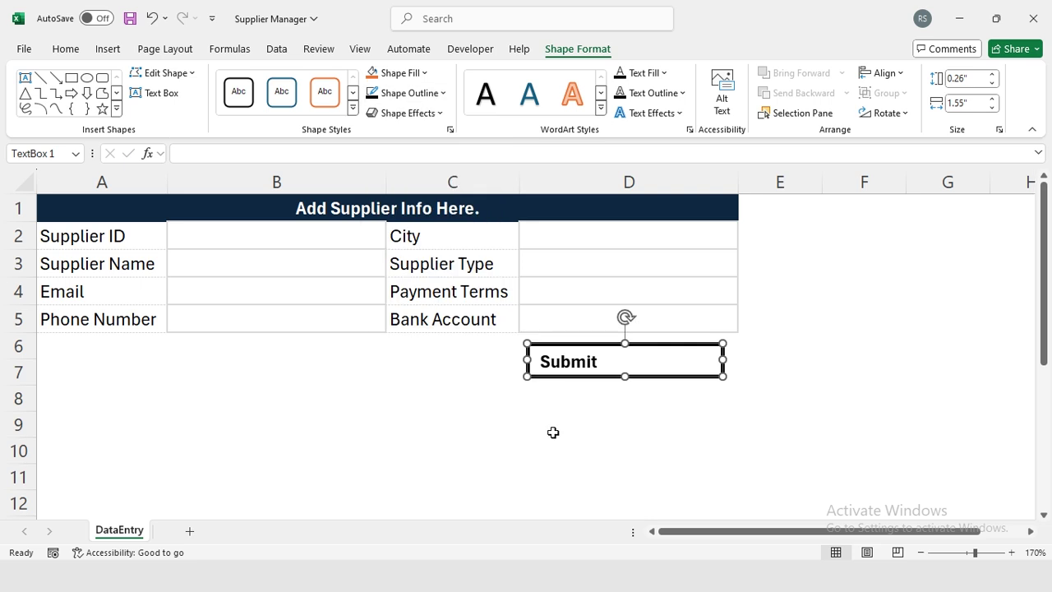
left_click_drag(527, 359, 637, 359)
left_click(594, 370)
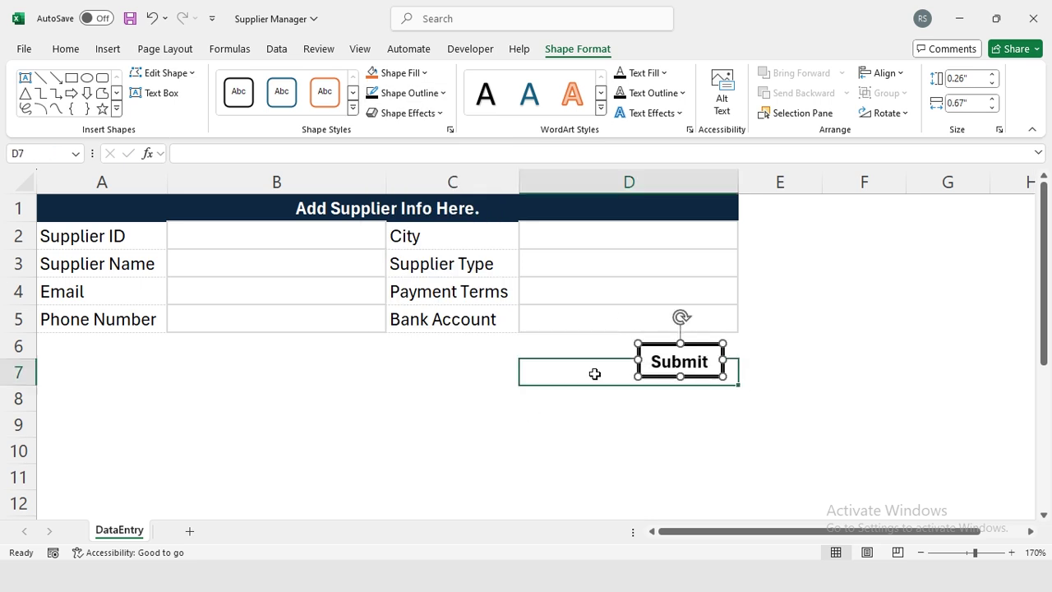
left_click(659, 376)
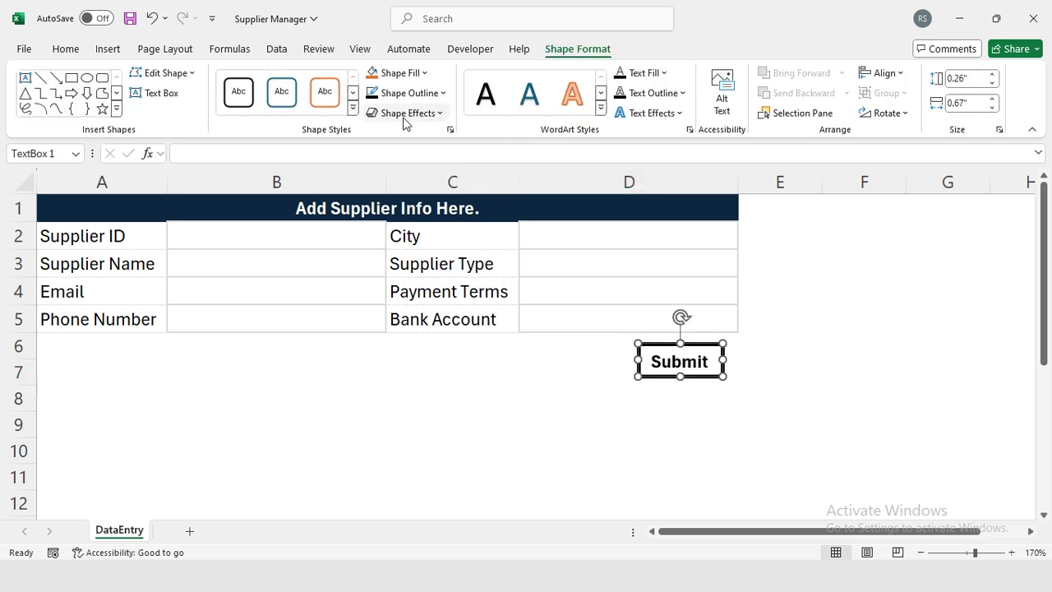
Apply the first Outer shadow preset to the Submit box.
left_click(443, 113)
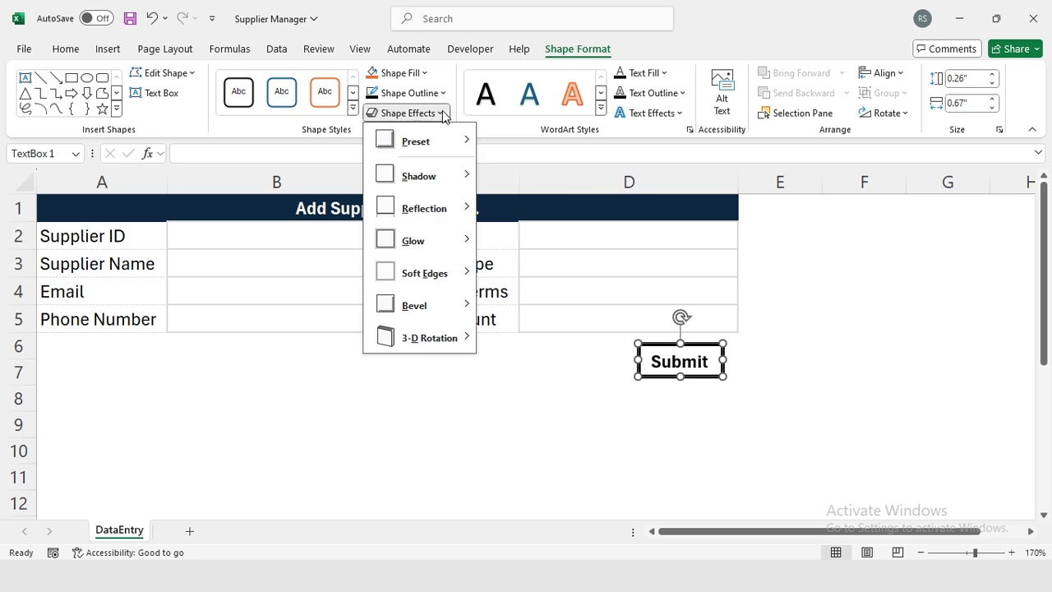
mouse_move(448, 178)
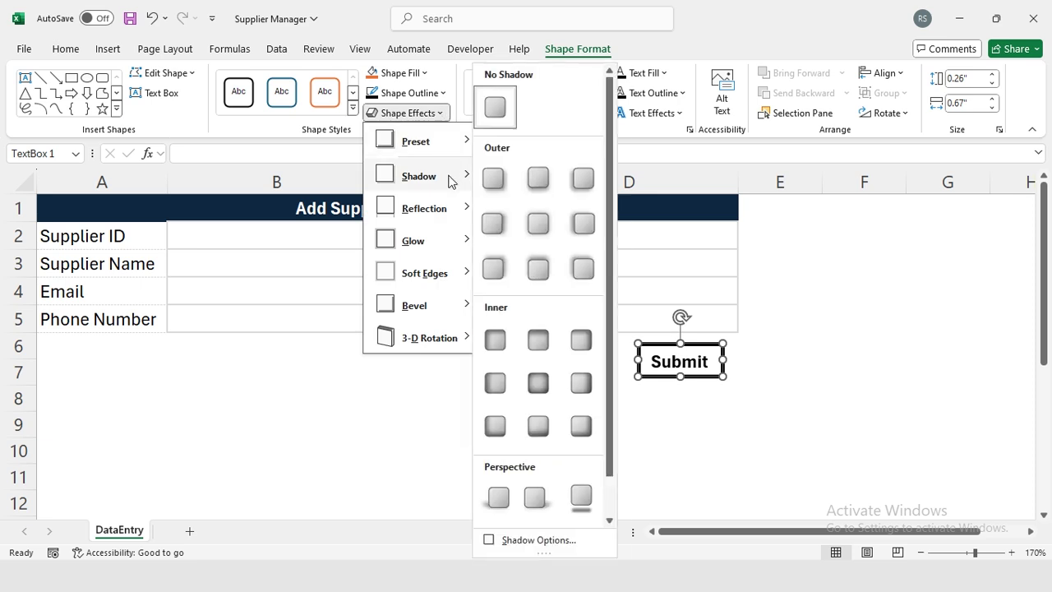
left_click(495, 184)
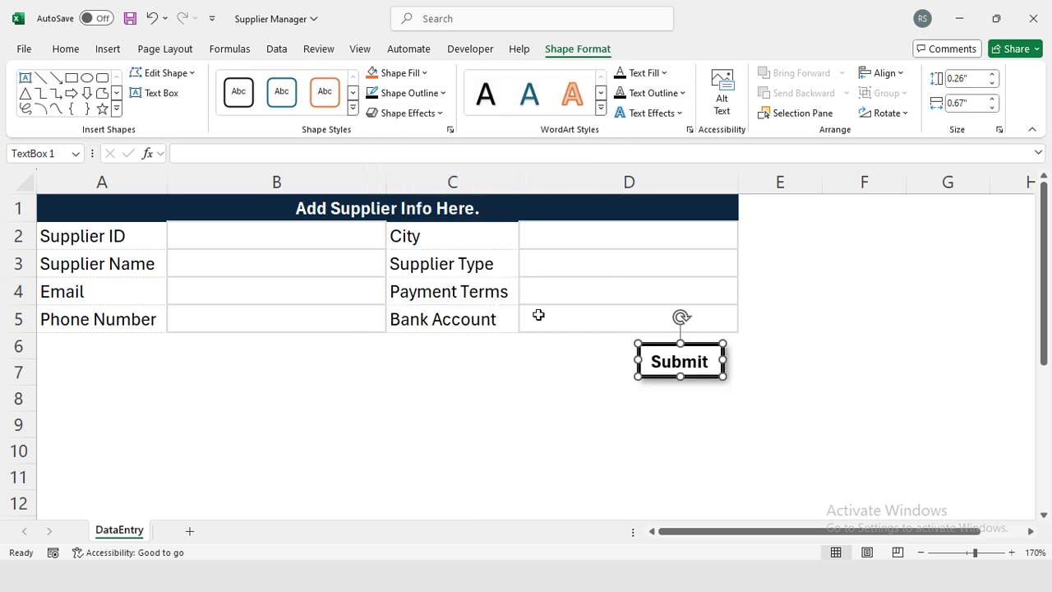
left_click(566, 392)
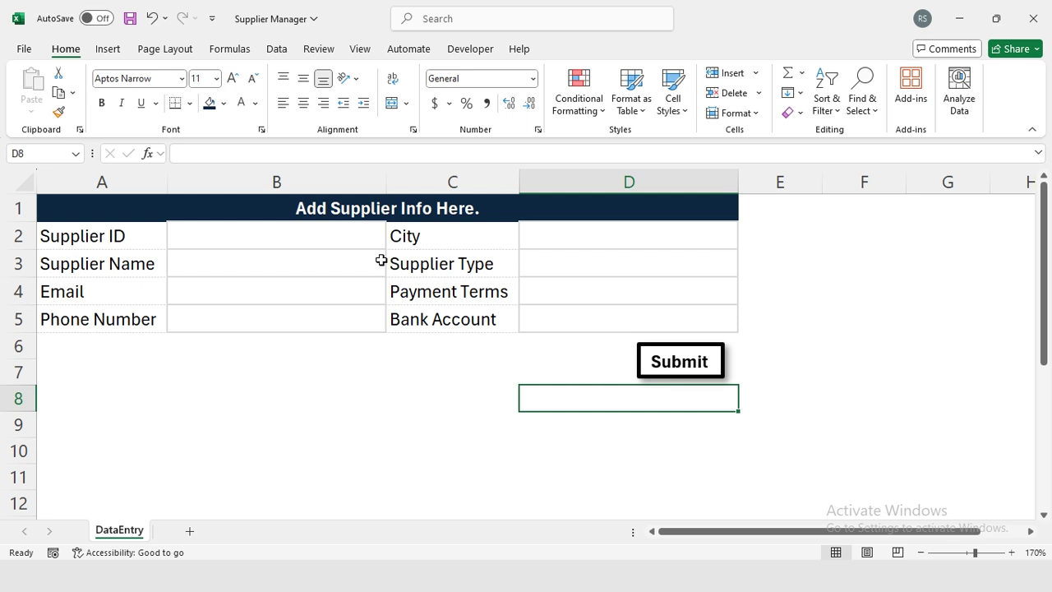
left_click_drag(360, 230, 358, 317)
left_click(667, 362)
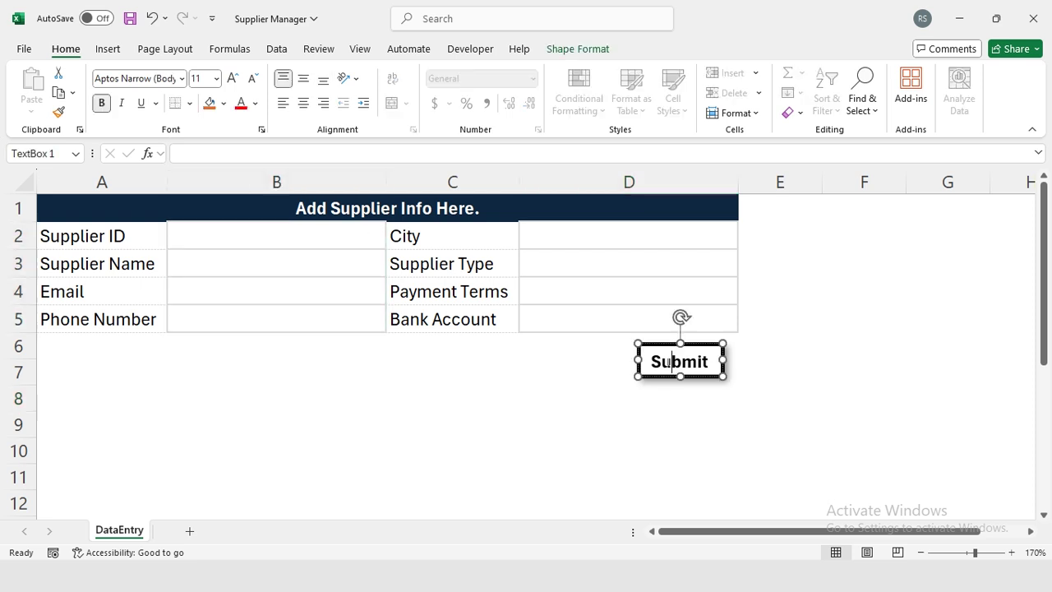
left_click(629, 355)
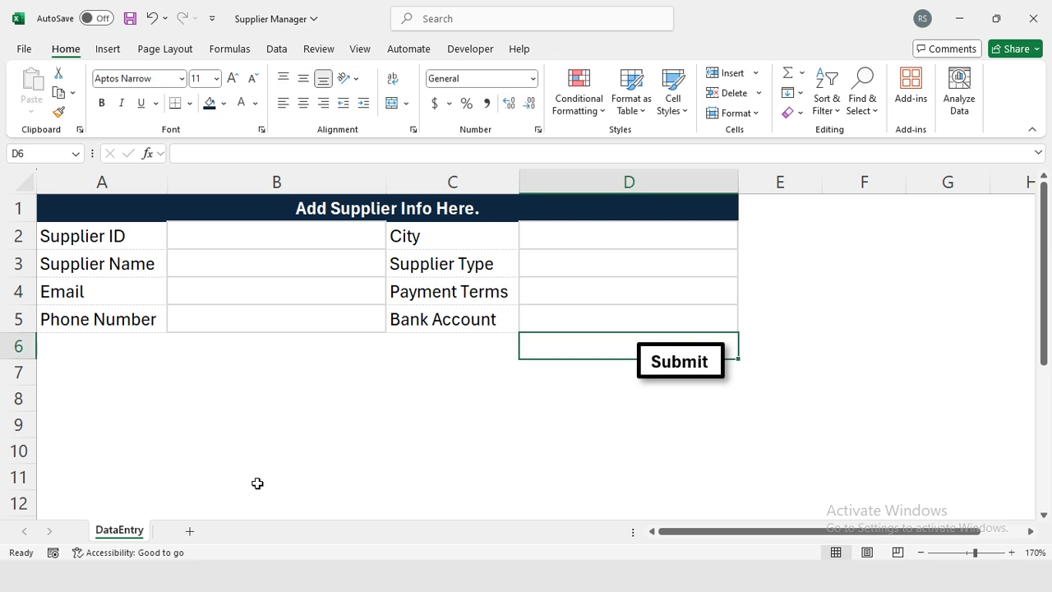
Add a new worksheet named Database.
left_click(189, 532)
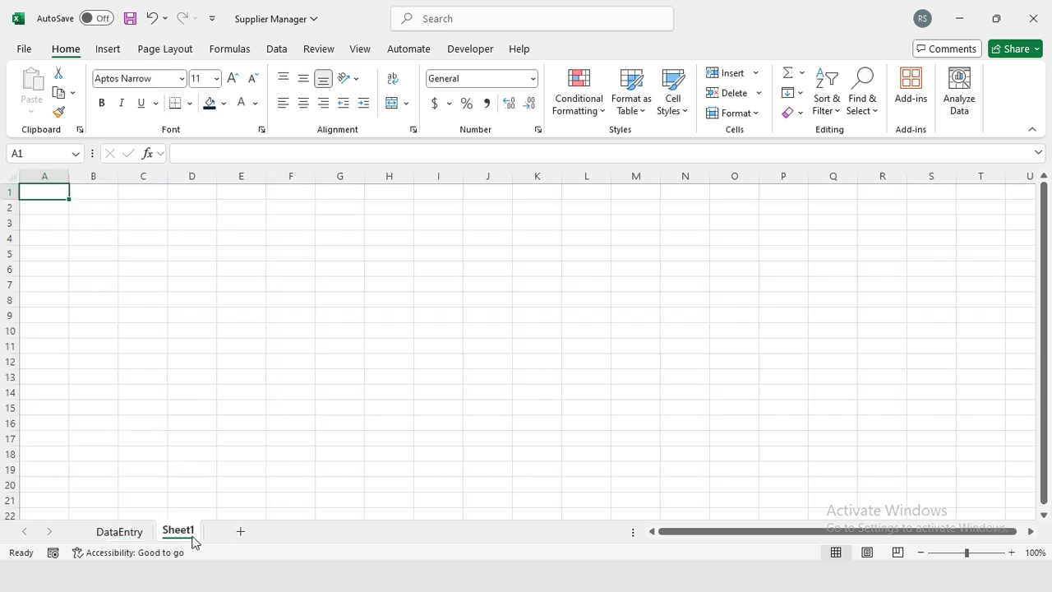
double_click(192, 535)
type("Database")
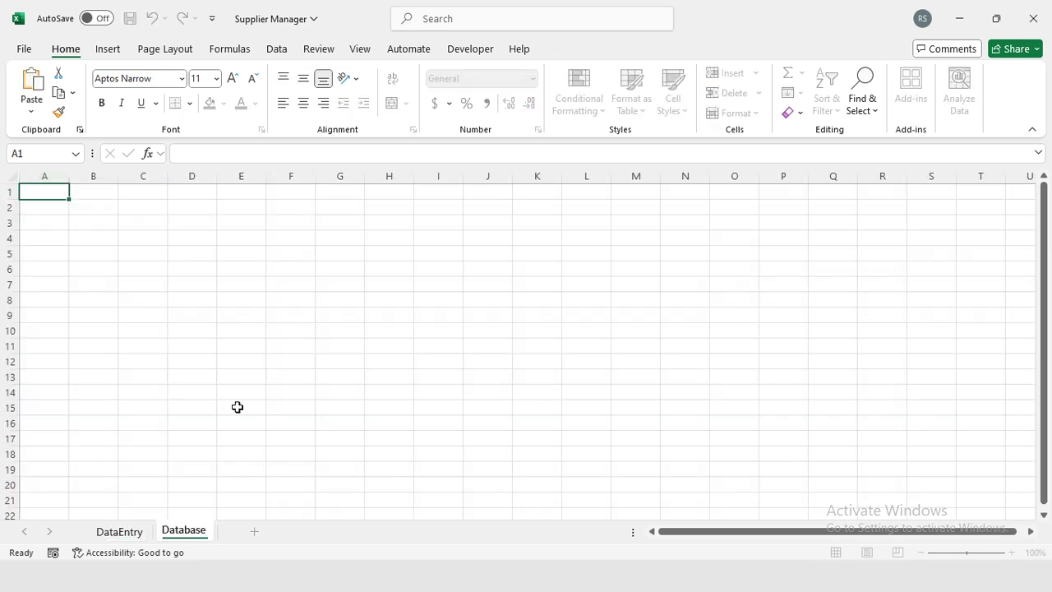
key("Return")
left_click(10, 191)
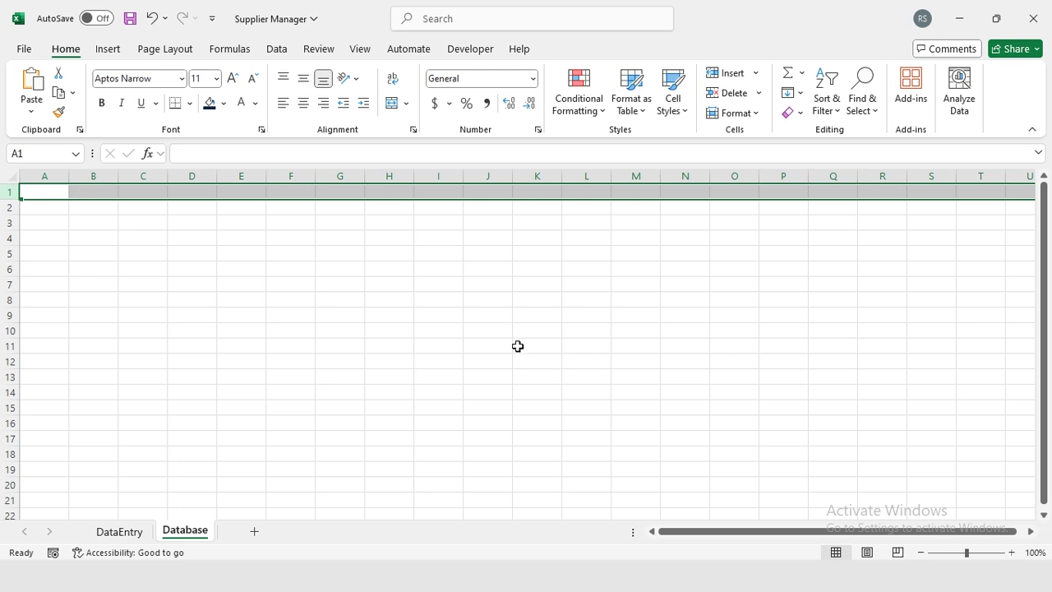
Copy DataEntry labels A2:A5 and paste them transposed into Database A1:D1.
key("ctrl+Page_Up")
key("shift+Down")
key("shift+Down")
key("shift+Down")
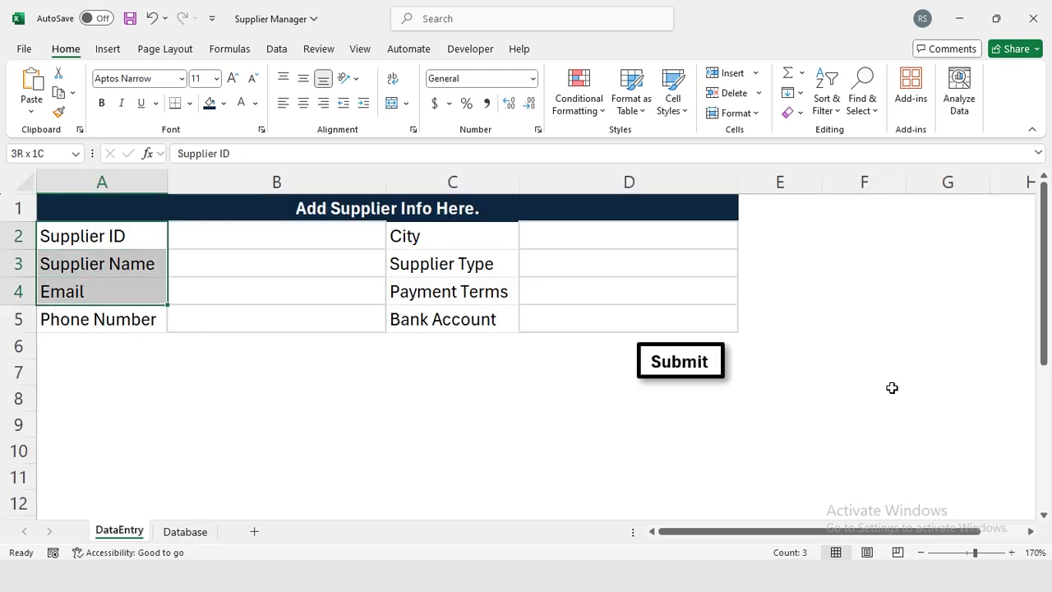
key("ctrl+c")
key("ctrl+Page_Down")
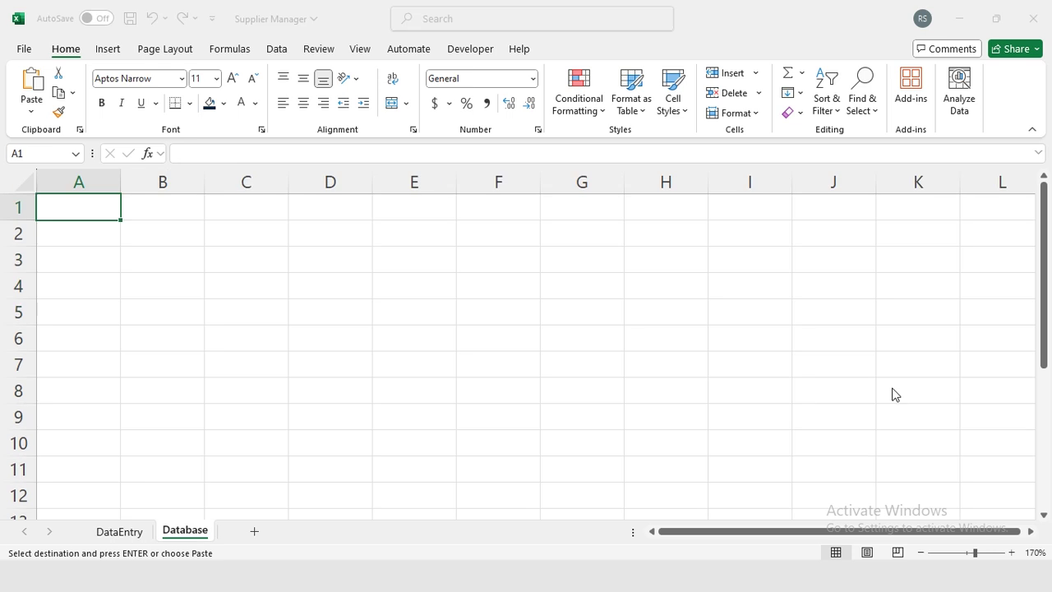
key("ctrl+alt+v")
key("e")
key("Return")
Copy DataEntry labels C2:C5 and paste them transposed into Database E1:H1.
key("ctrl+Page_Up")
key("Right")
key("Right")
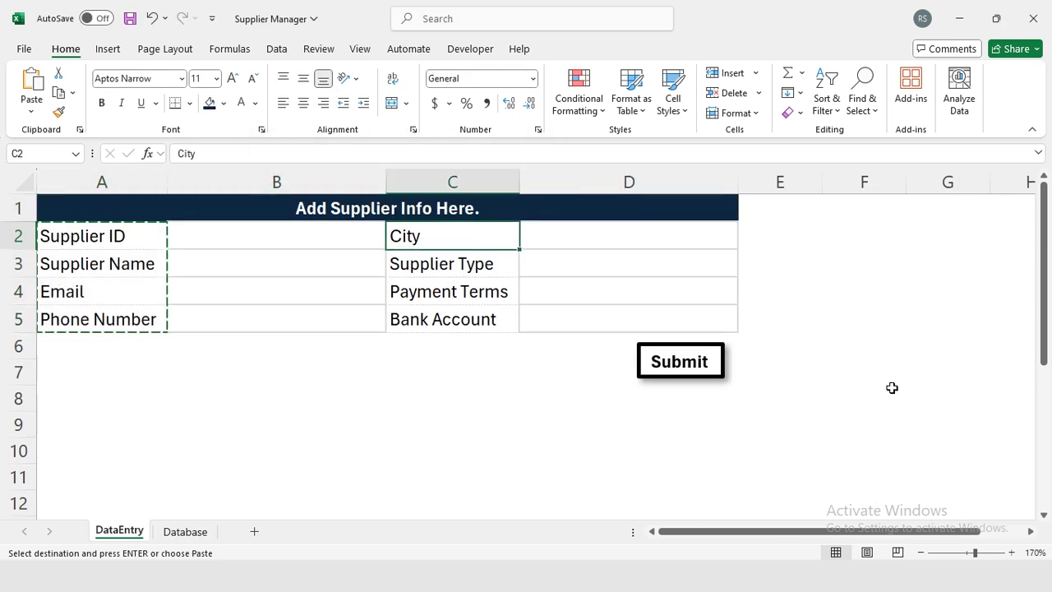
key("shift+Down")
key("shift+Down")
key("shift+Down")
key("ctrl+c")
key("ctrl+Page_Down")
key("Right")
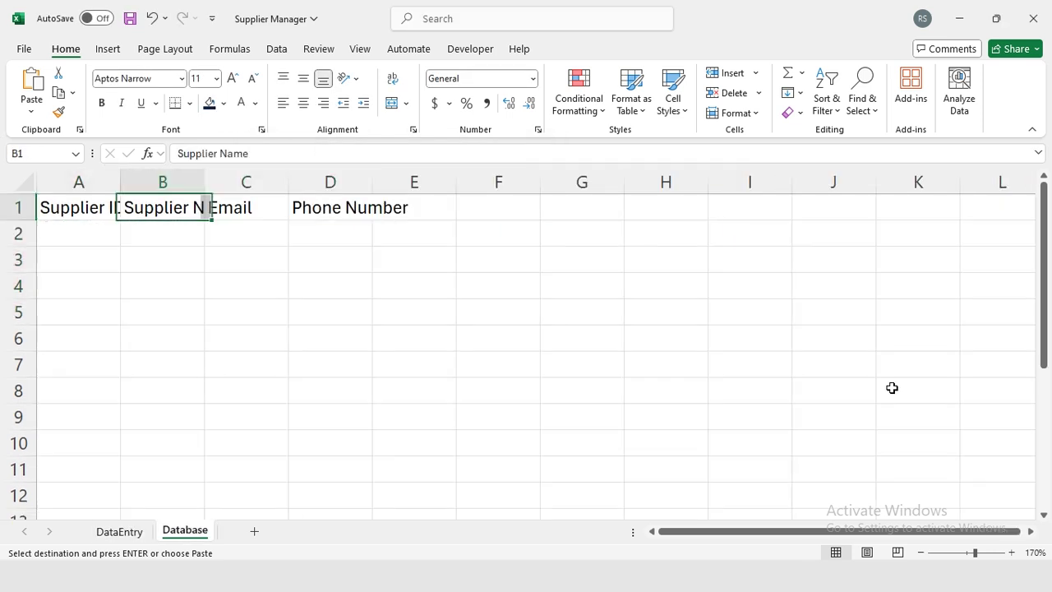
key("Right")
key("Right")
key("Right")
key("ctrl+alt+v")
key("v")
key("e")
key("Return")
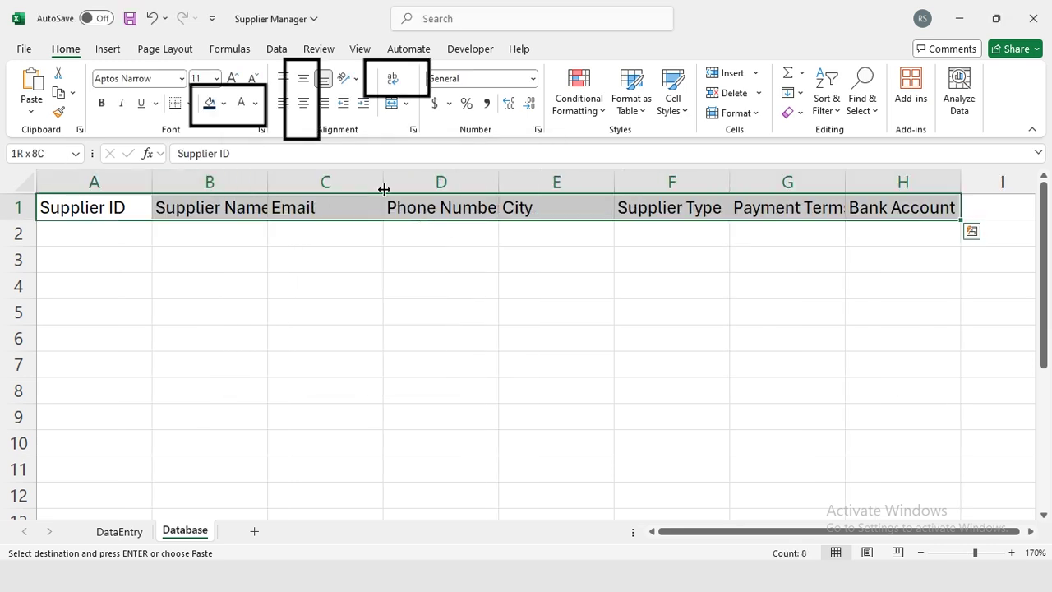
Wrap and centre the A1:H1 headers, with white text on a dark blue fill.
left_click(392, 78)
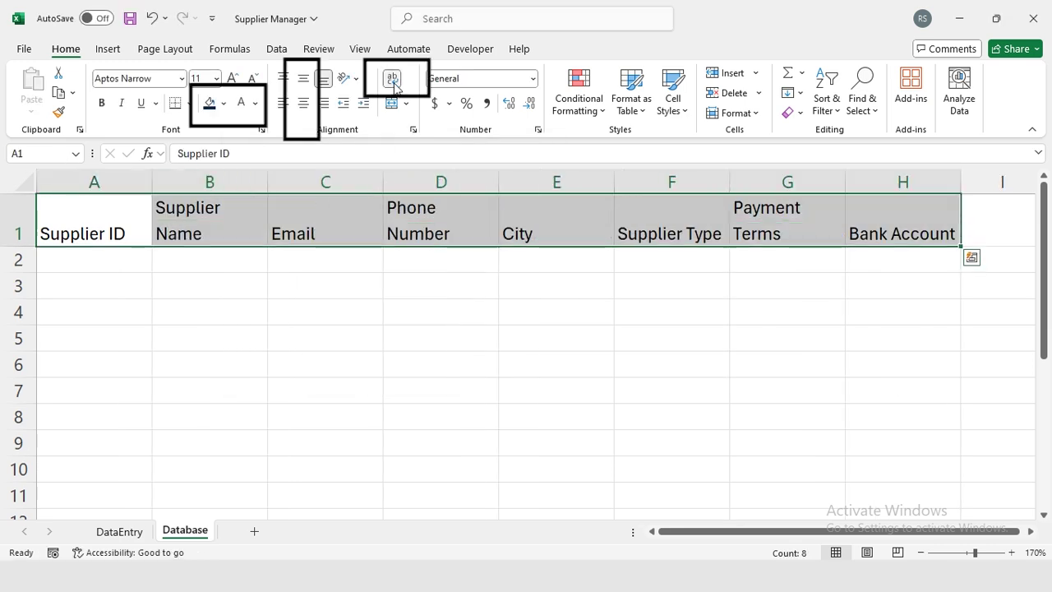
left_click(303, 103)
left_click(303, 78)
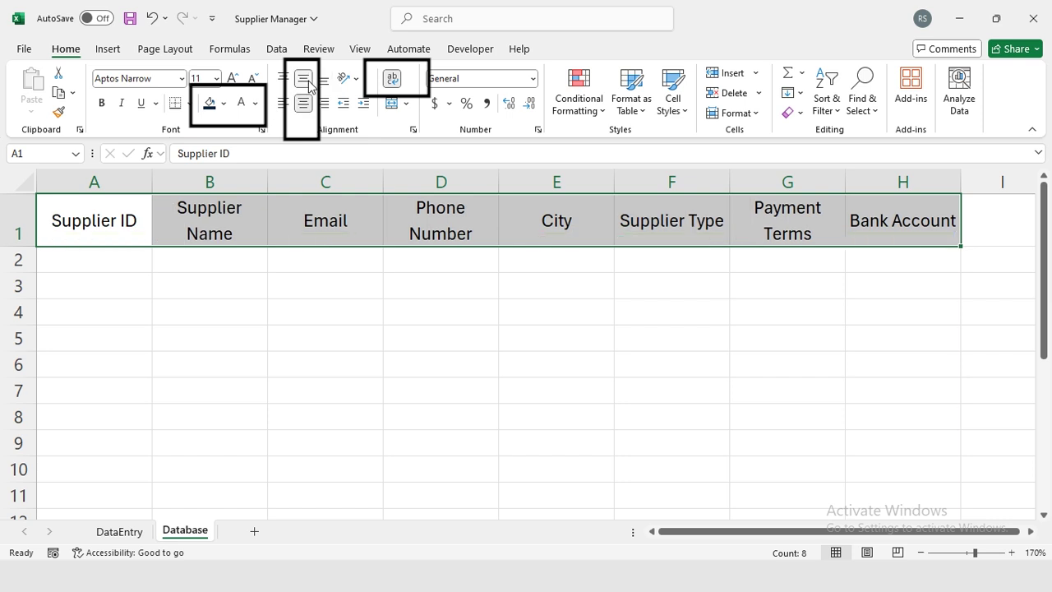
left_click(224, 102)
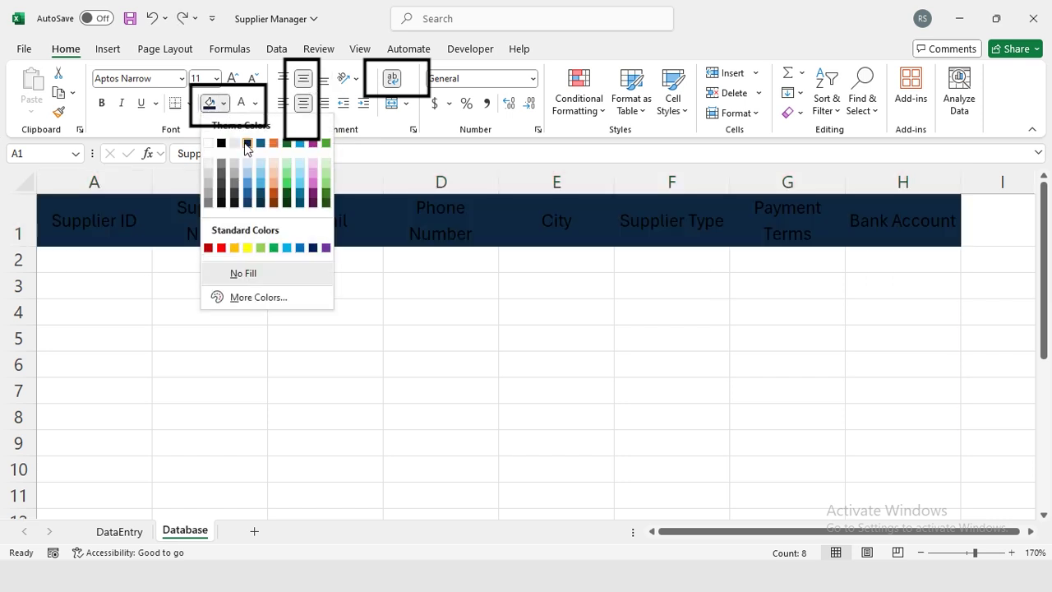
left_click(248, 144)
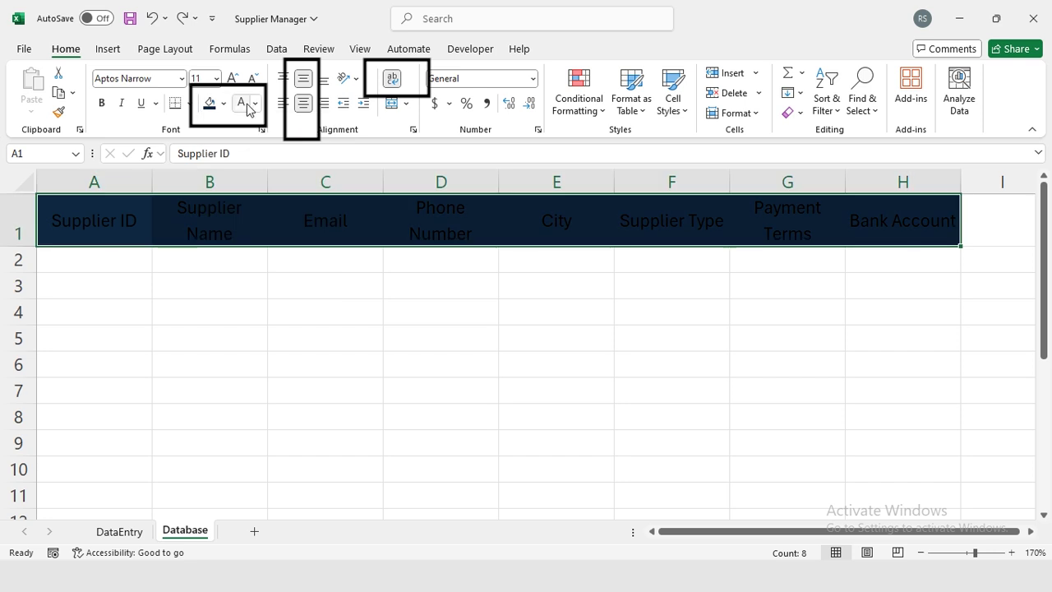
left_click(256, 103)
left_click(242, 165)
Fill row 3 of the table (A3:H3) with light grey.
key("Down")
key("Down")
key("shift+Right")
key("shift+Right")
key("shift+Right")
key("shift+Right")
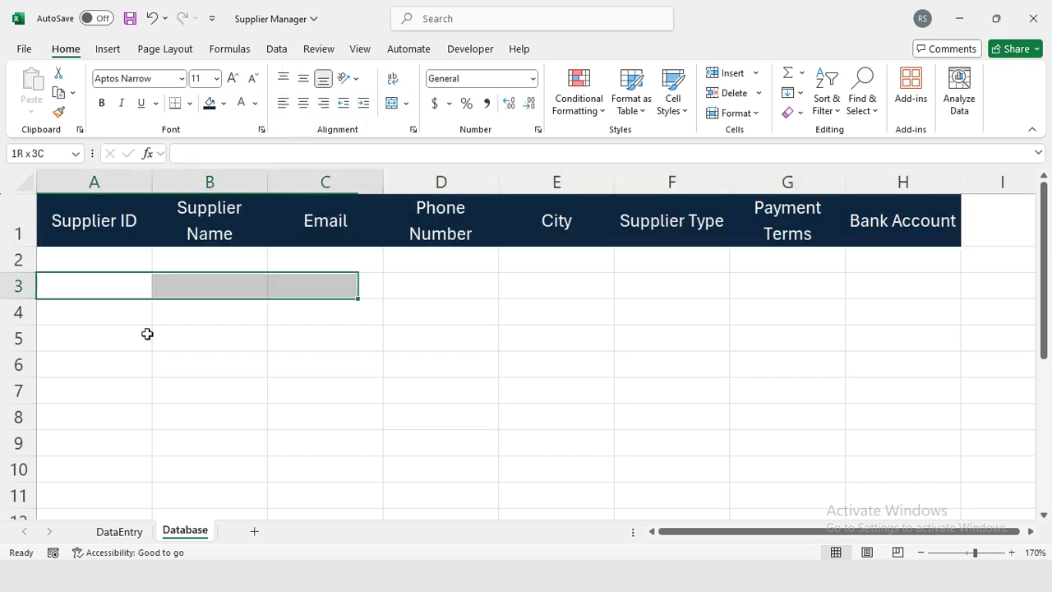
key("shift+Right")
key("shift+Right")
key("shift+Right")
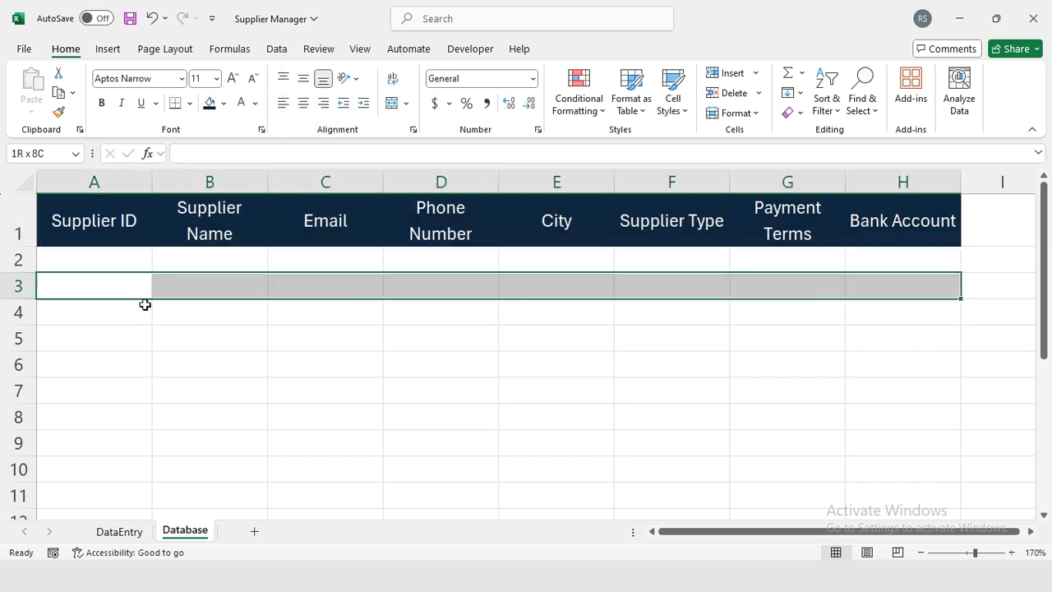
left_click(222, 103)
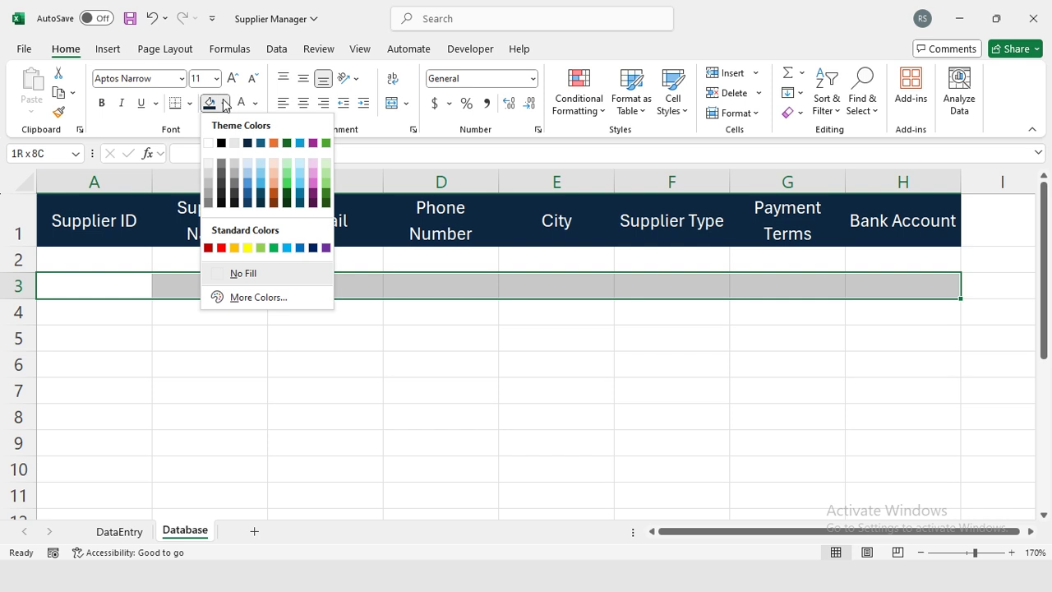
left_click(208, 180)
Copy the white and grey row pair A2:H3.
key("Up")
key("shift+Down")
key("shift+Right")
key("shift+Right")
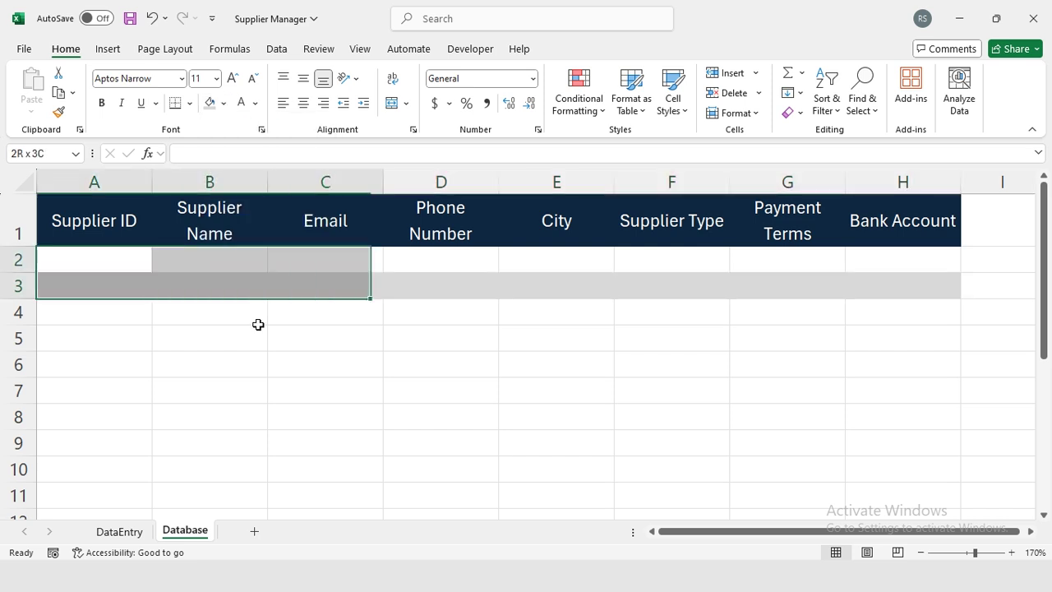
key("shift+Right")
key("shift+Right")
key("shift+Right")
Paste only the formats into A4:H75 so the banding repeats down to row 75.
key("shift+Right")
key("shift+Right")
key("ctrl+c")
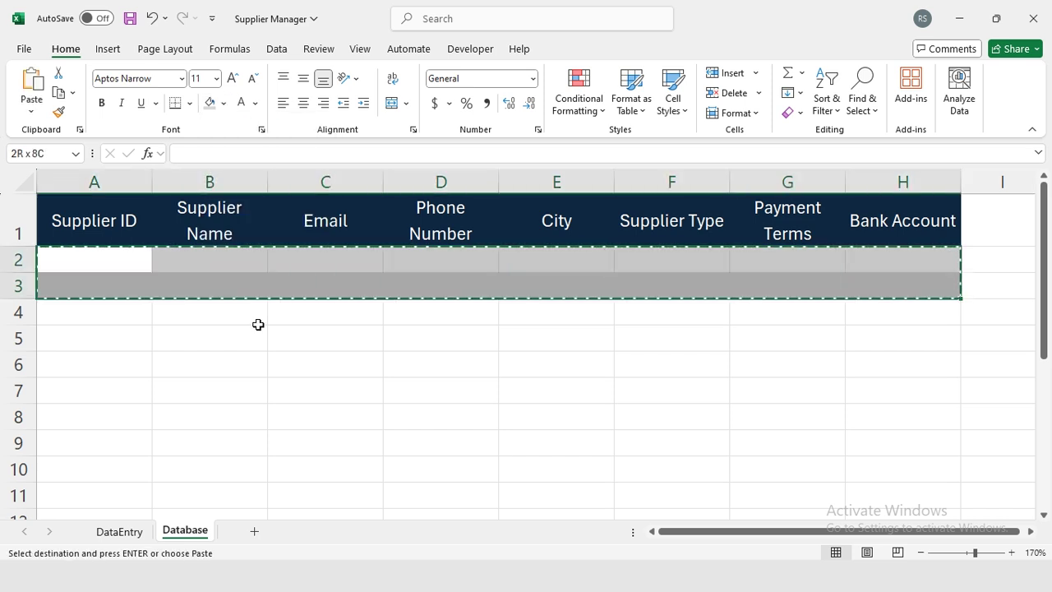
key("Down")
key("Down")
key("shift+Right")
key("shift+Right")
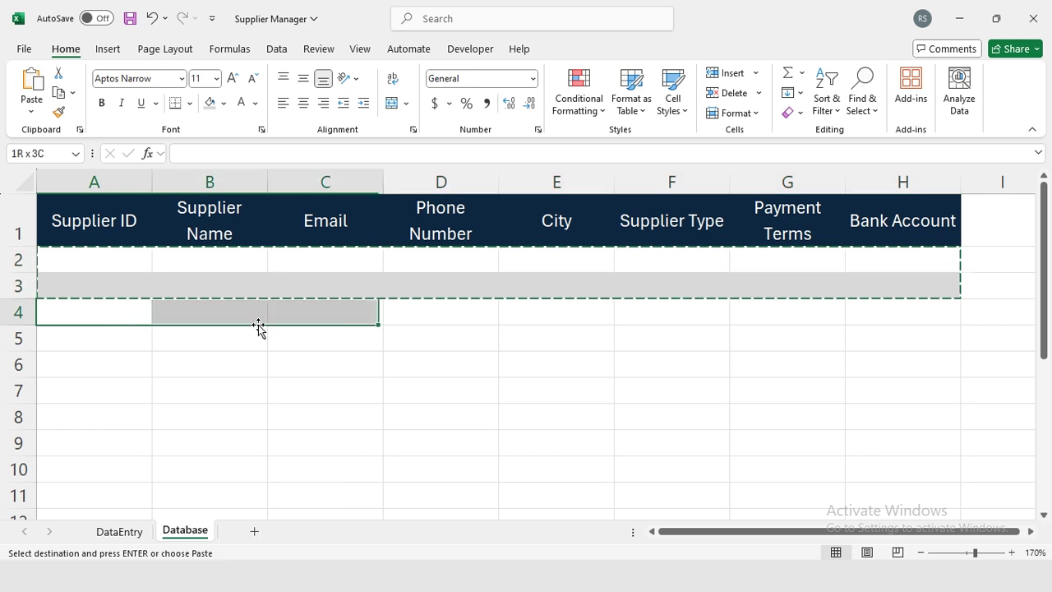
key("shift+Right")
key("shift+Right")
key("shift+Right")
key("shift+Right")
key("shift+Right")
key("shift+Page_Down")
key("shift+Page_Down")
key("shift+Page_Down")
key("shift+Page_Down")
key("shift+Page_Down")
key("shift+Page_Down")
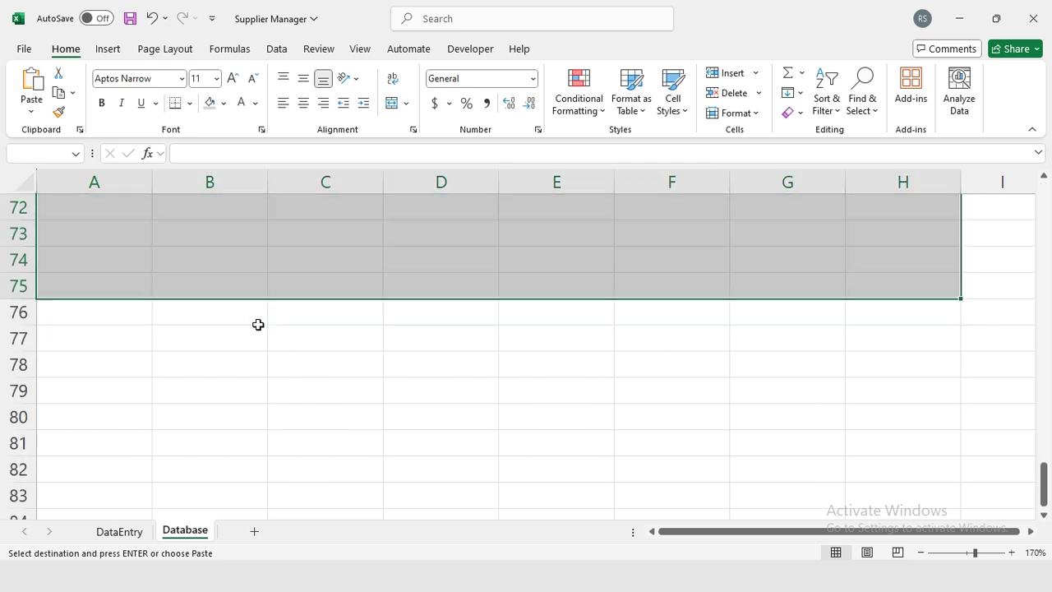
key("ctrl+alt+v")
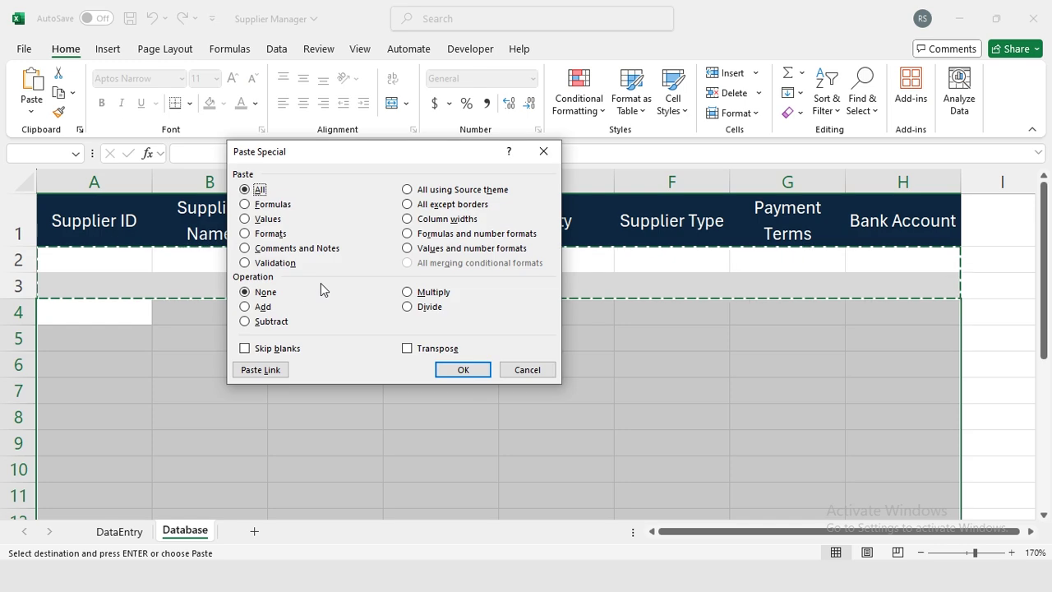
left_click(258, 235)
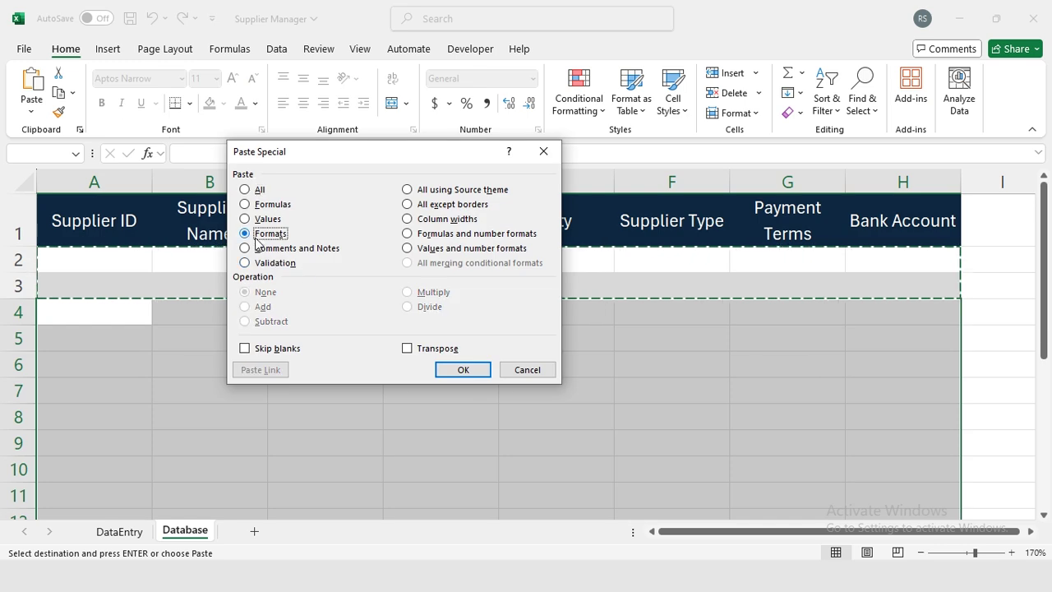
left_click(463, 369)
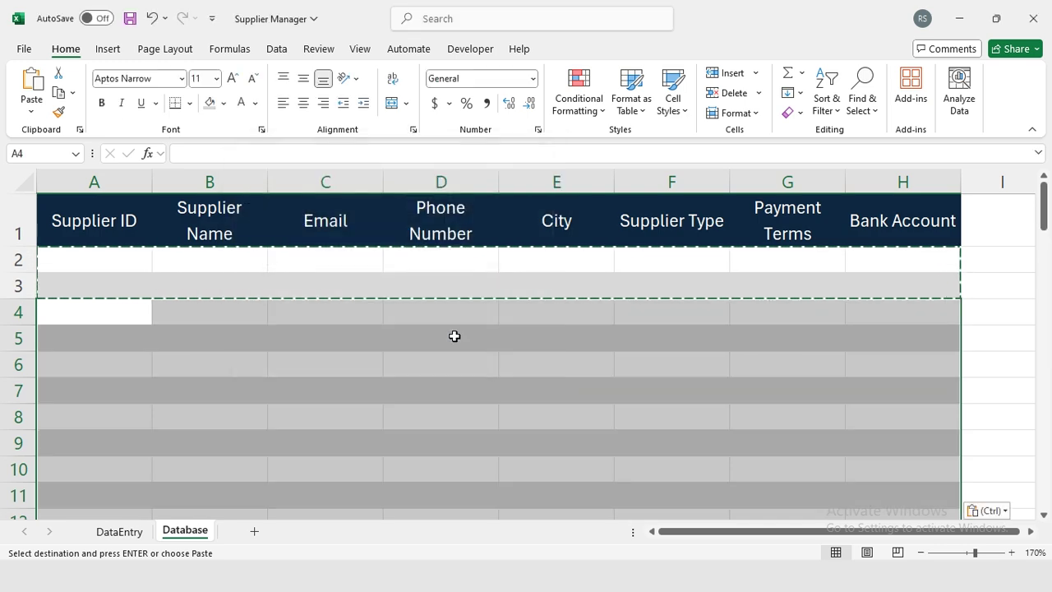
left_click(233, 263)
key("Down")
key("Down")
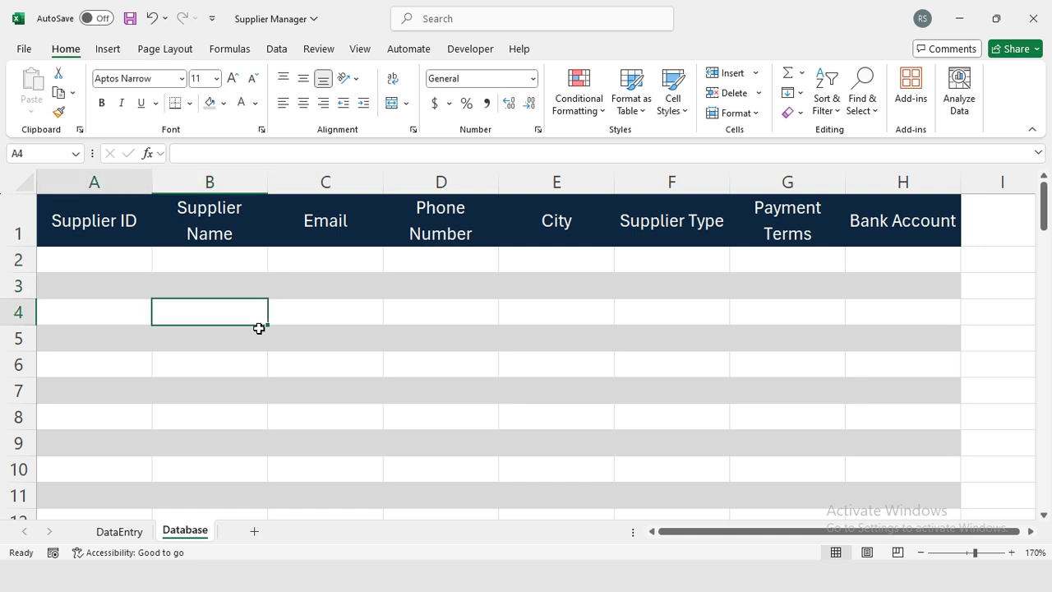
key("Left")
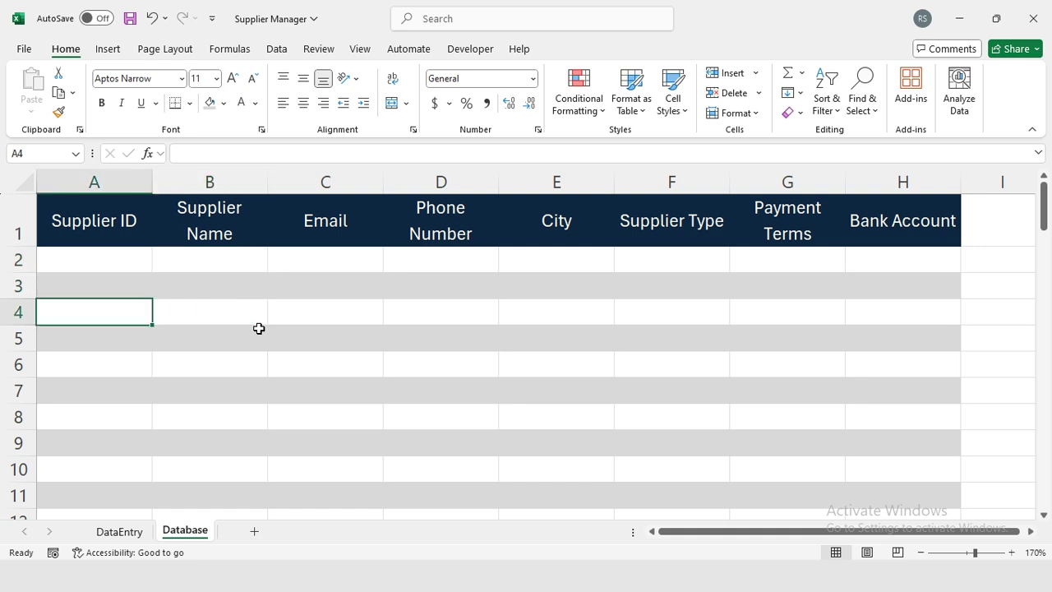
Compare the DataEntry and Database sheets against the task text in Word.
key("ctrl+Page_Up")
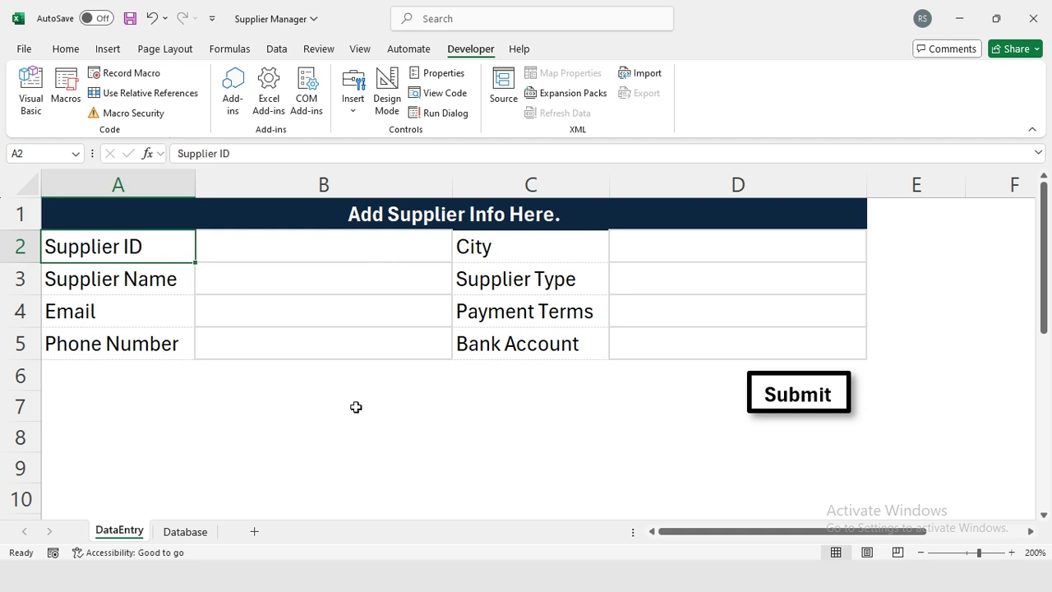
left_click(185, 531)
key("alt+Tab")
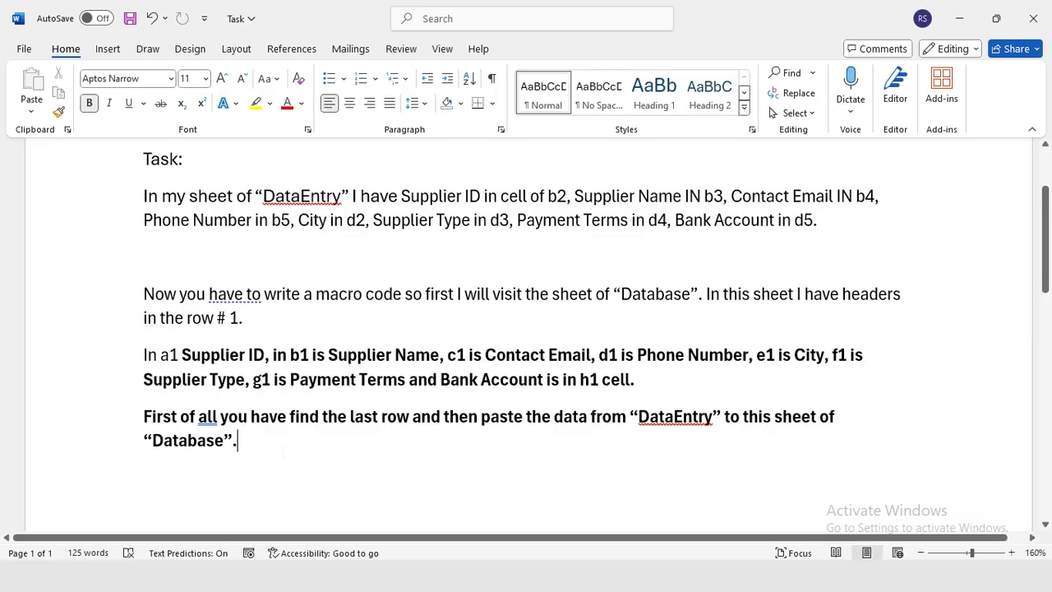
left_click(232, 195)
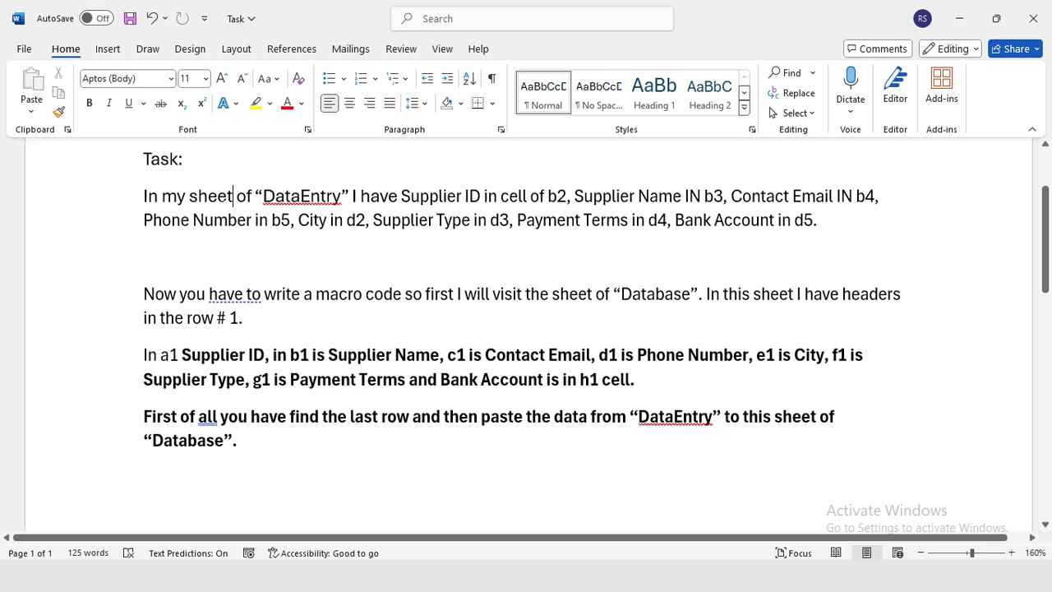
double_click(284, 199)
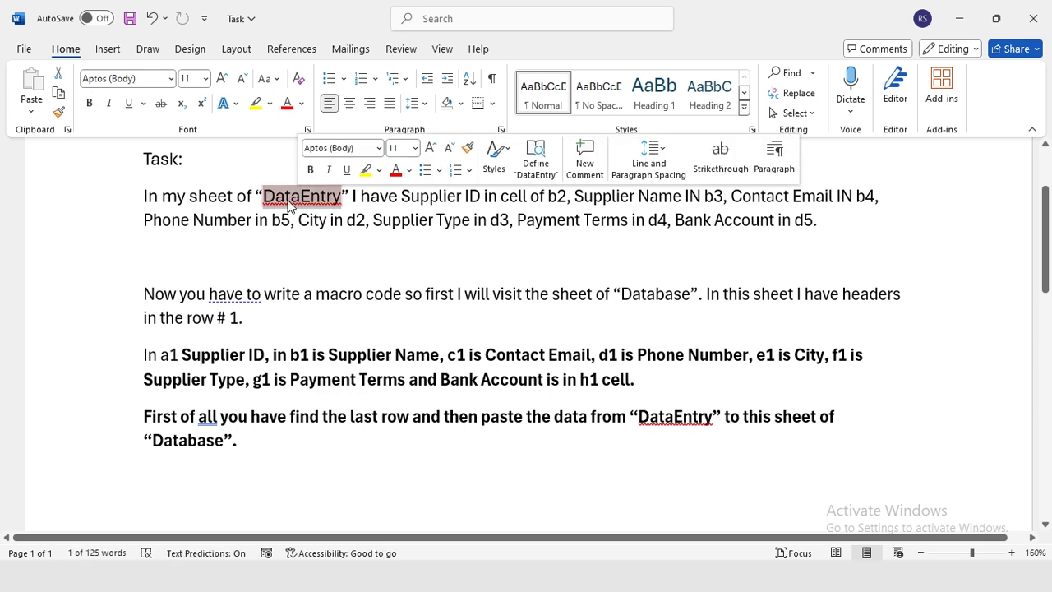
key("alt+Tab")
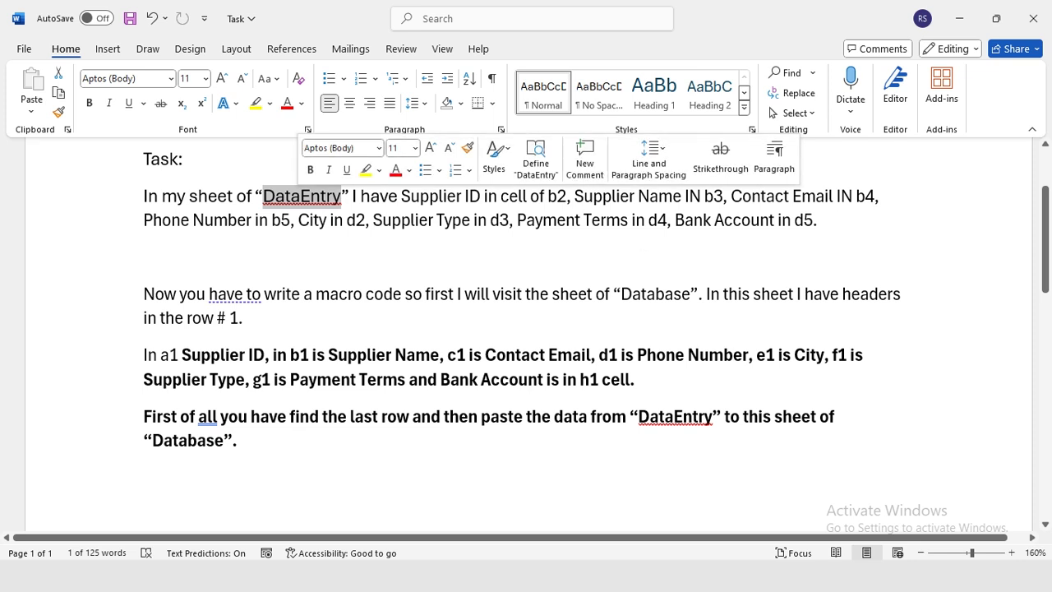
double_click(645, 296)
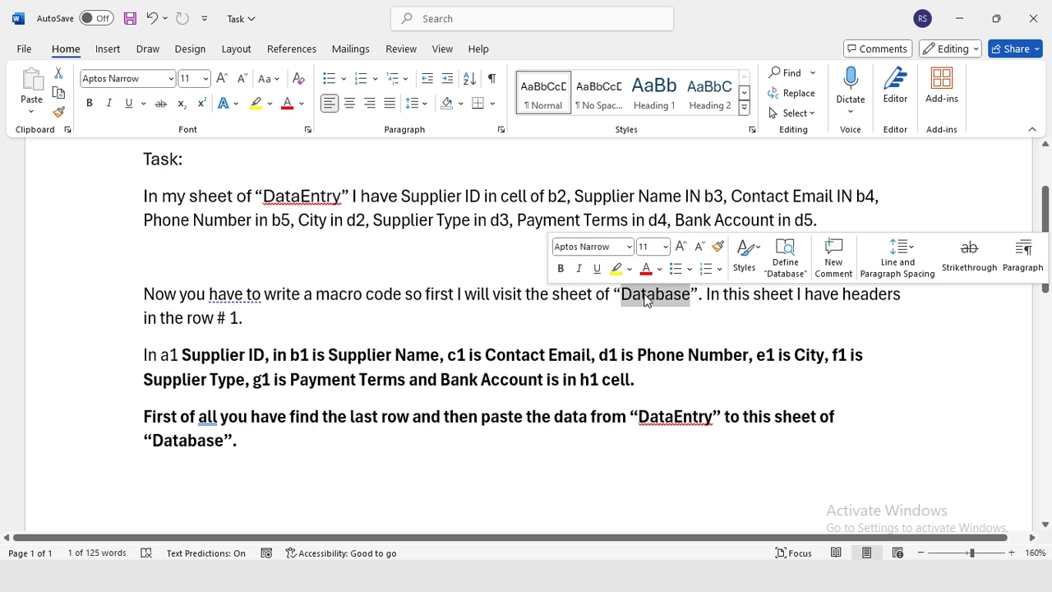
left_click_drag(144, 355, 643, 388)
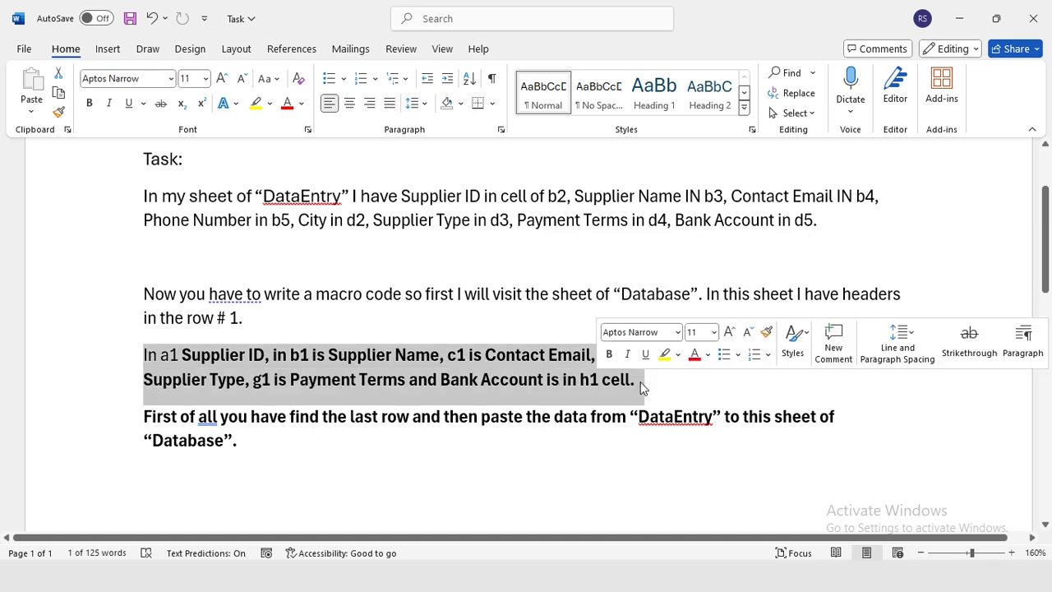
left_click(513, 377)
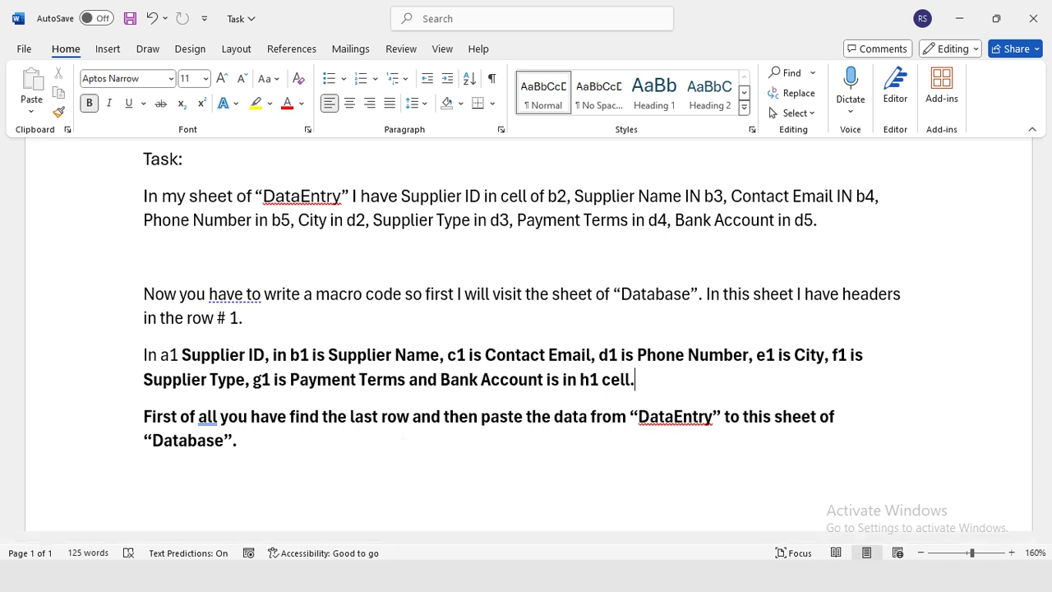
Paste the whole Word task description into ChatGPT and send it.
left_click_drag(94, 159, 128, 443)
key("ctrl+c")
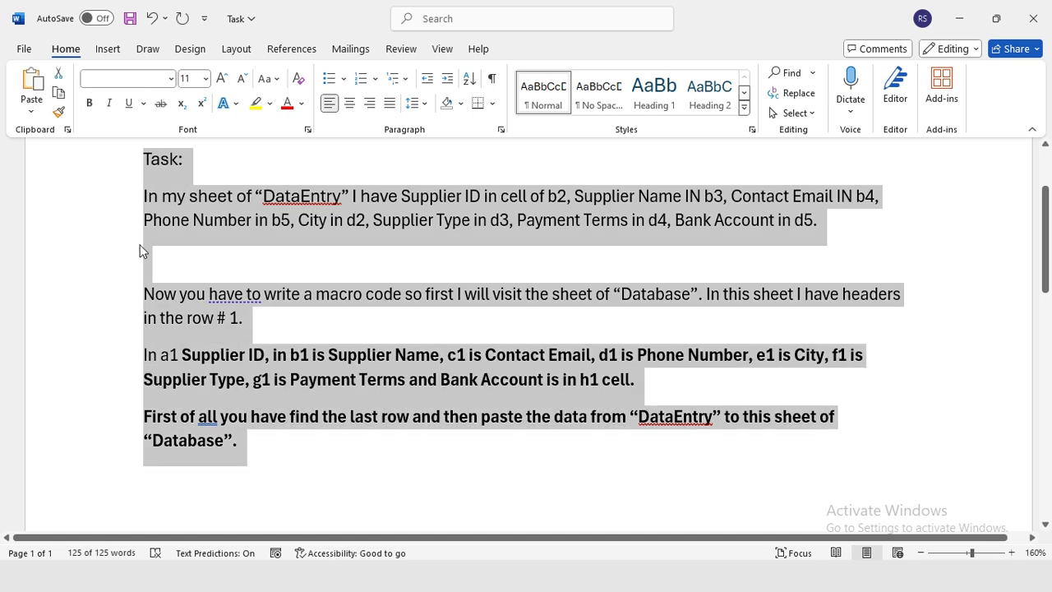
key("alt+Tab")
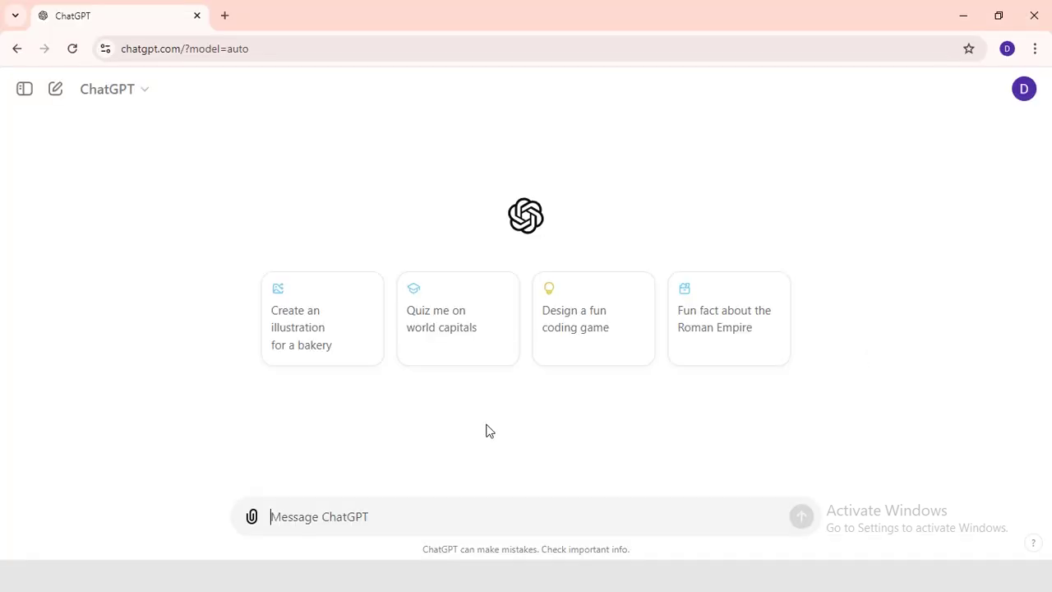
key("ctrl+v")
key("Return")
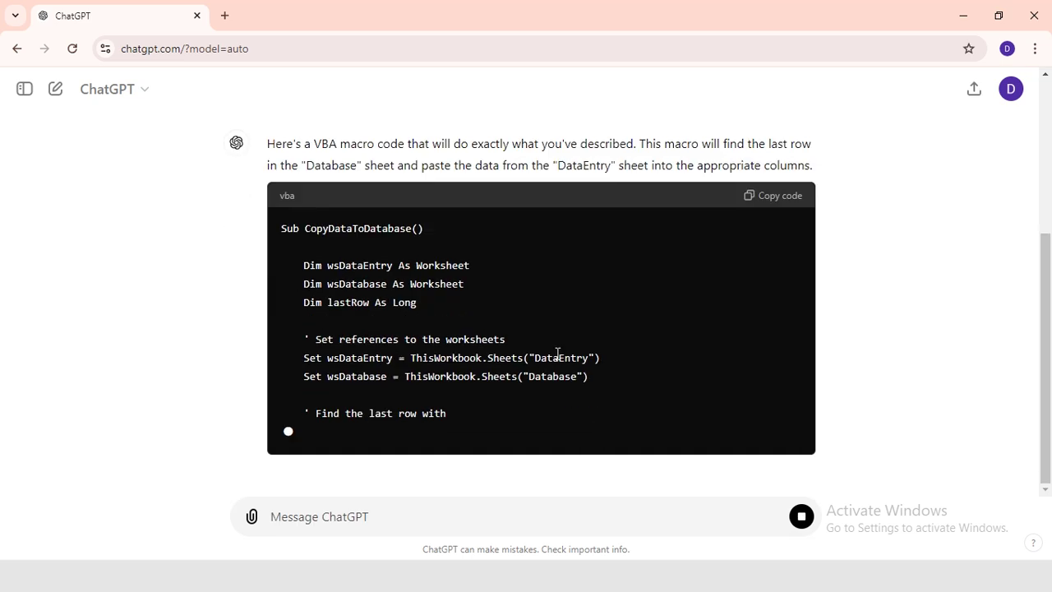
scroll(693, 268, "up", 5)
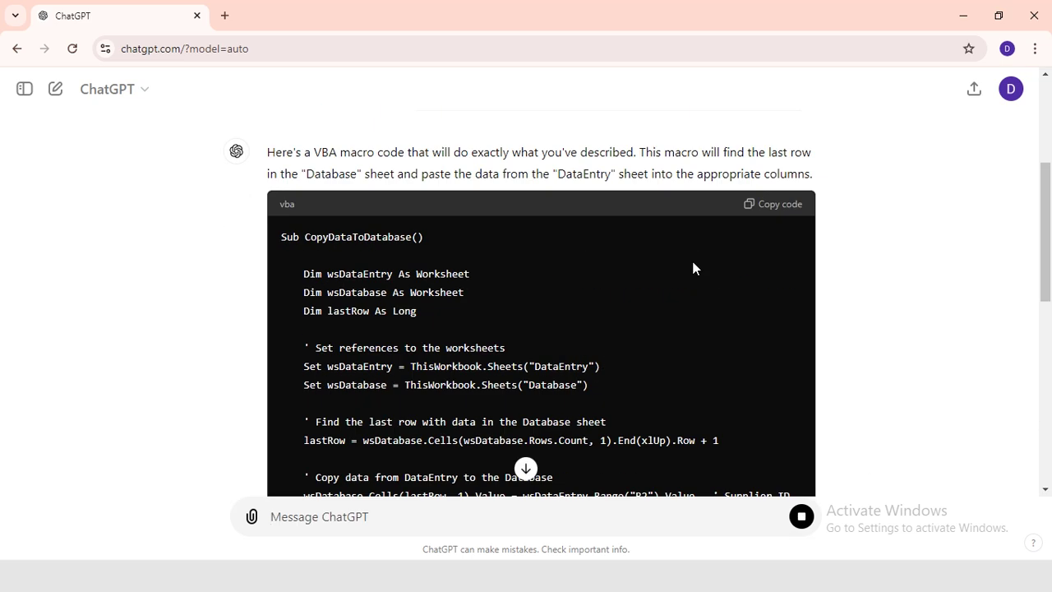
Copy ChatGPT's VBA code and create a new macro for the Submit box.
left_click(784, 210)
key("alt+Tab")
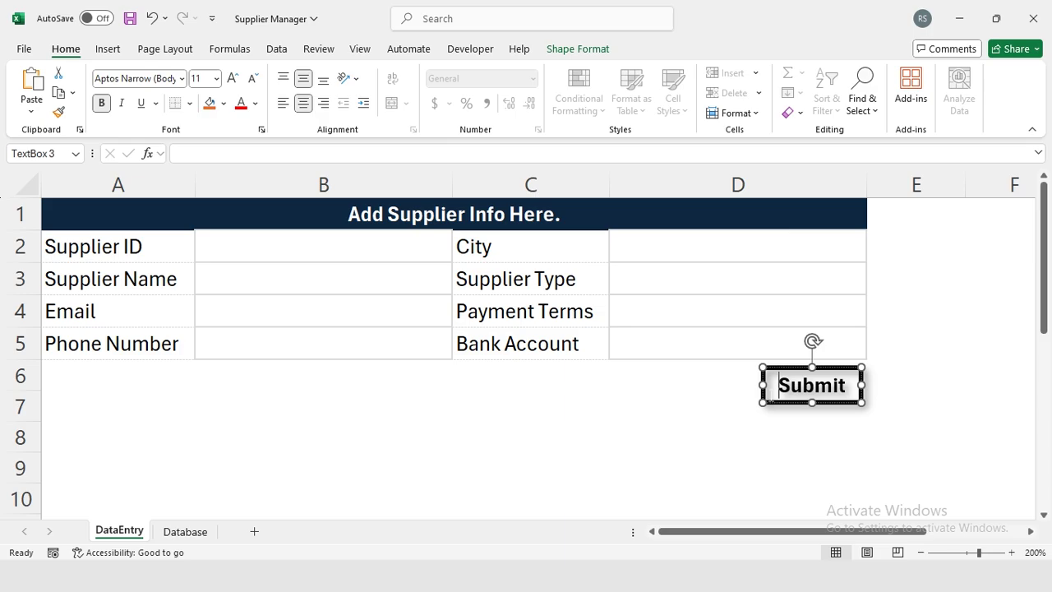
right_click(783, 367)
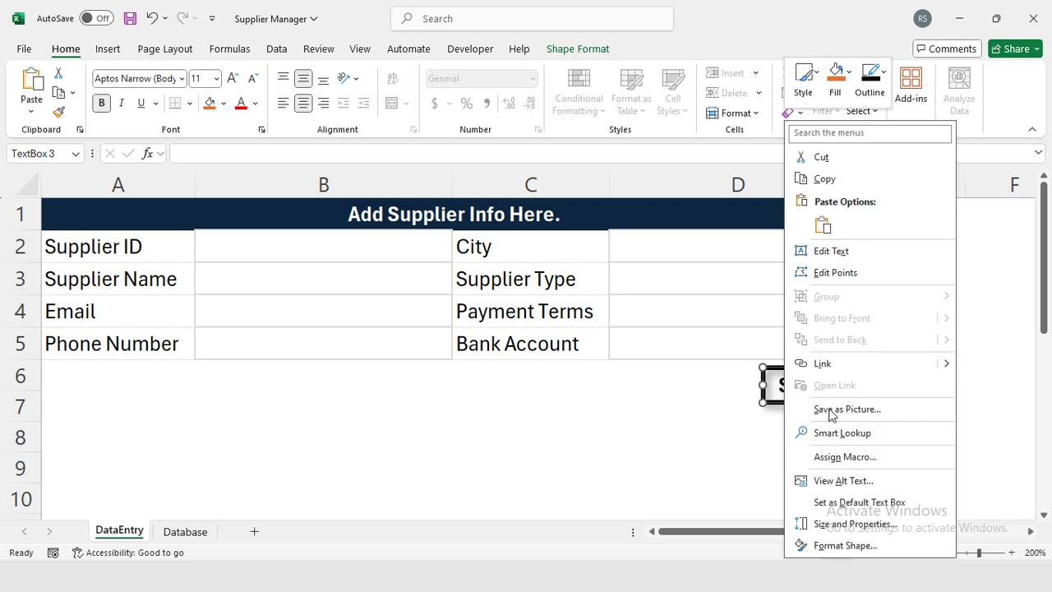
left_click(831, 457)
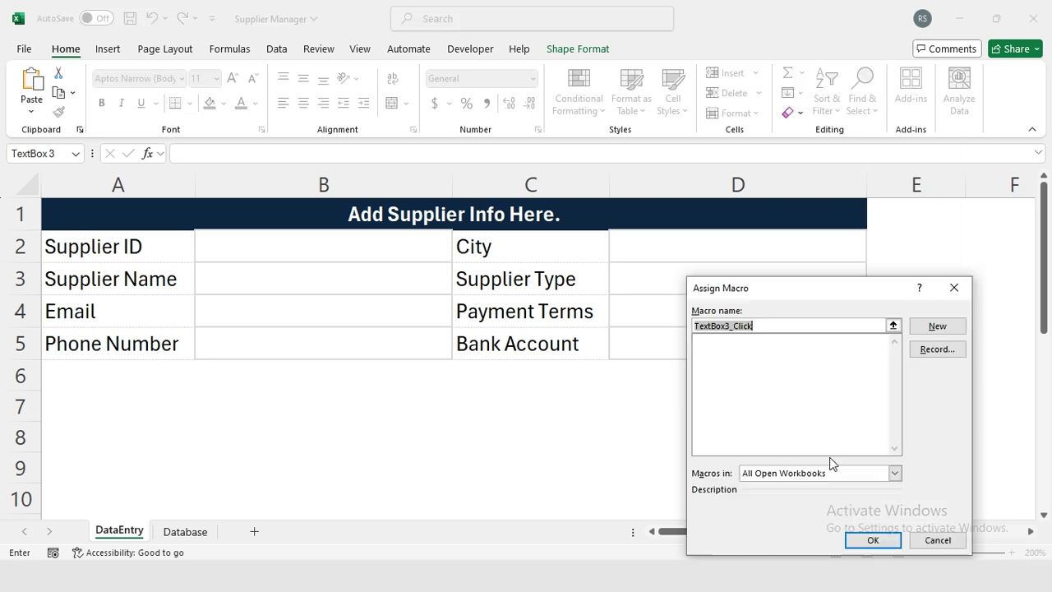
left_click(937, 326)
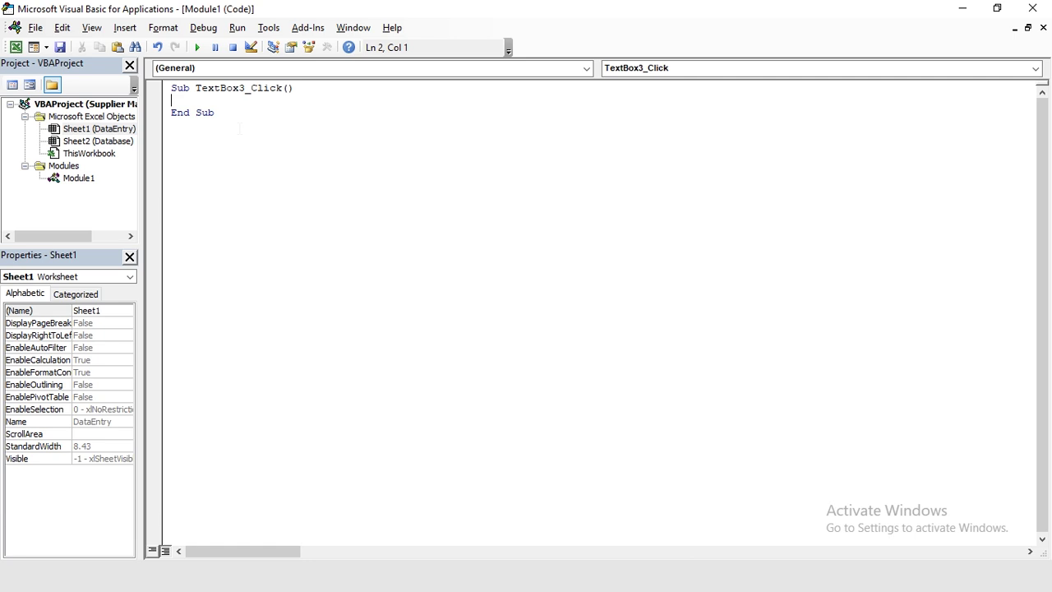
Paste the code into the new Sub, delete the duplicate Sub line, and close the editor.
type("Sub CopyDataToDatabase()      Dim wsDataEntry As Worksheet     Dim wsDatabase As Worksheet     Dim lastRow As Long      ' Set references to the worksheets     Set wsDataEntry = ThisWorkbook.Sheets(\"DataEntry\")     Set wsDatabase = ThisWorkbook.Sheets(\"Database\")      ' Find the last row with data in the Database sheet     lastRow = wsDatabase.Cells(wsDatabase.Rows.Count, 1).End(xlUp).Row + 1      ' Copy data from DataEntry to the Database     wsDatabase.Cells(lastRow, 1).Value = wsDataEntry.Range(\"B2\").Value   ' Supplier ID     wsDatabase.Cells(lastRow, 2).Value = wsDataEntry.Range(\"B3\").Value   ' Supplier Name     wsDatabase.Cells(lastRow, 3).Value = wsDataEntry.Range(\"B4\").Value   ' Contact Email     wsDatabase.Cells(lastRow, 4).Value = wsDataEntry.Range(\"B5\").Value   ' Phone Number     wsDatabase.Cells(lastRow, 5).Value = wsDataEntry.Range(\"D2\").Value   ' City     wsDatabase.Cells(lastRow, 6).Value = wsDataEntry.Range(\"D3\").Value   ' Supplier Type     wsDatabase.Cells(lastRow, 7).Value = wsDataEntry.Range(\"D4\").Value   ' Payment Terms     wsDatabase.Cells(lastRow, 8).Value = wsDataEntry.Range(\"D5\").Value   ' Bank Account      ' Confirm data has been copied     MsgBox \"Data successfully copied to the Database sheet!\"  End Sub")
left_click_drag(305, 100, 164, 100)
key("Delete")
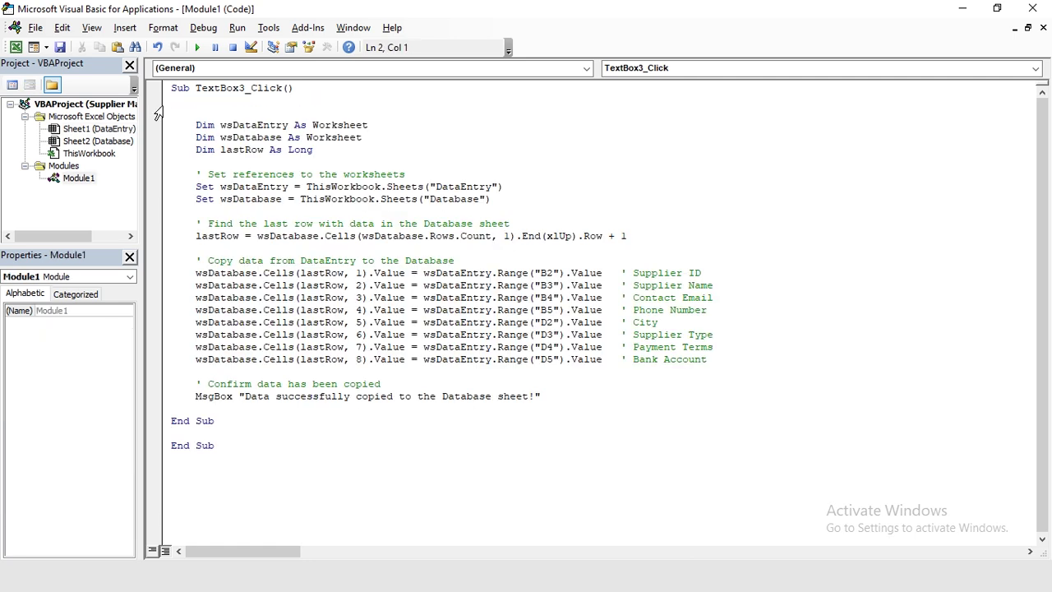
left_click(1032, 8)
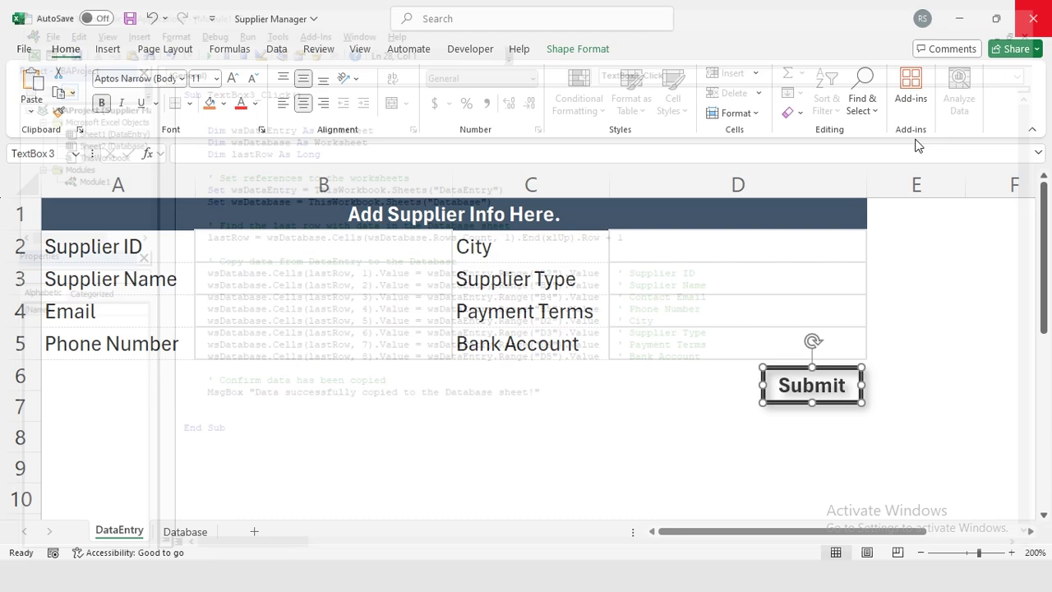
left_click(376, 249)
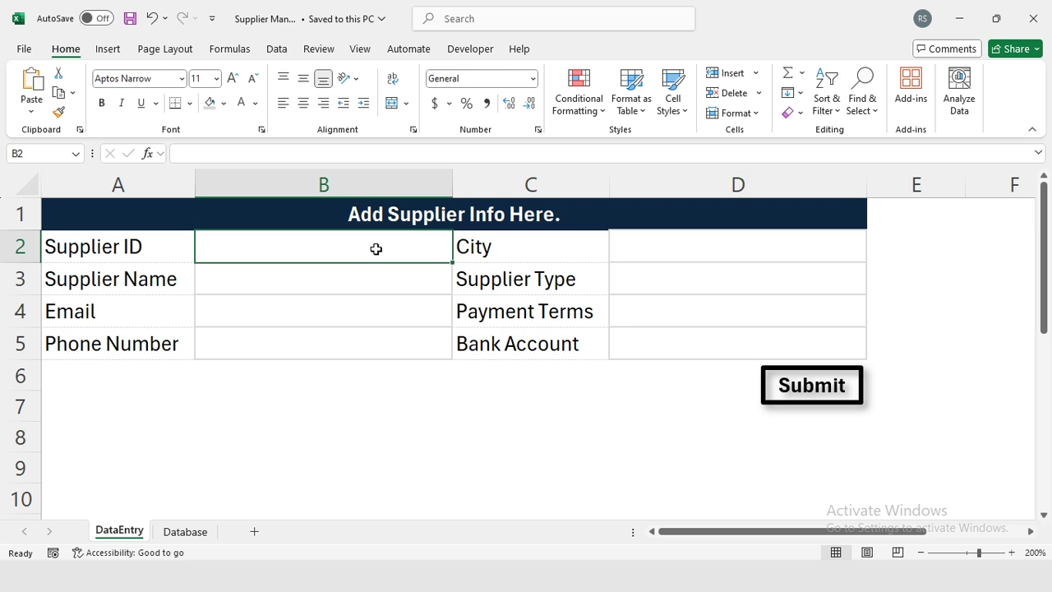
Enter Supplier ID 1, name 'abc supplier', and a sample email and phone number.
key("Return")
key("Return")
key("Return")
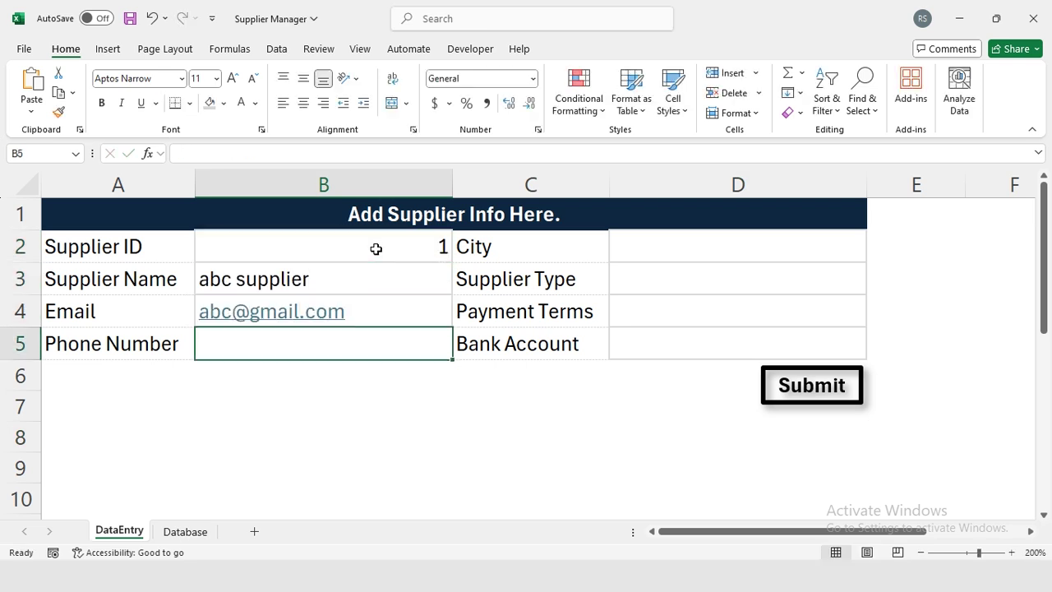
key("Return")
Enter city Lahore, type Service Provider, Cash payment terms and a bank account number.
type("Lahore")
key("Return")
type("Service Provider")
key("Return")
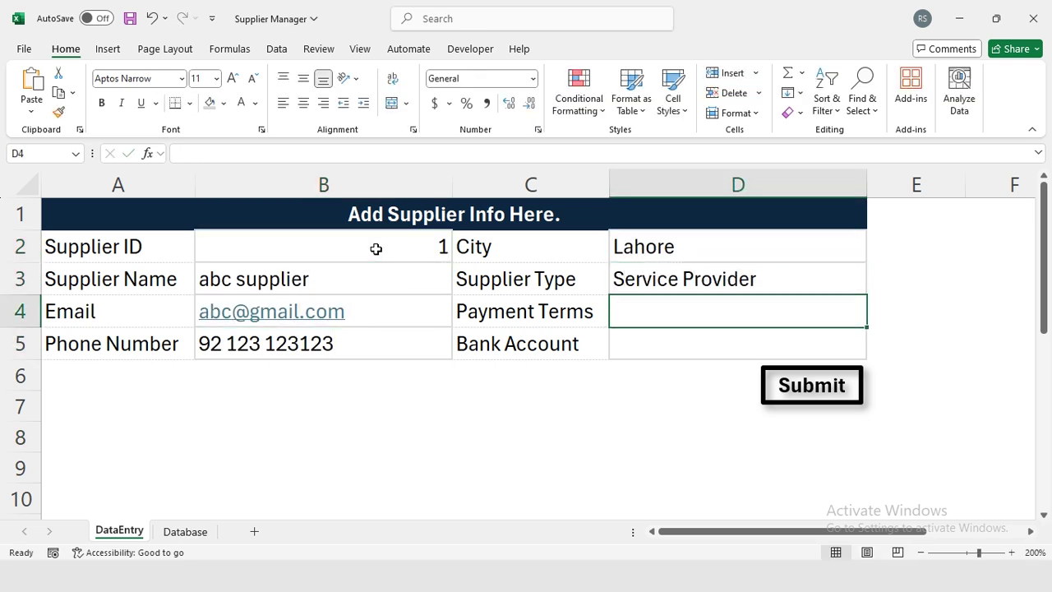
type("Cash")
key("Return")
type("1122-1234")
key("Return")
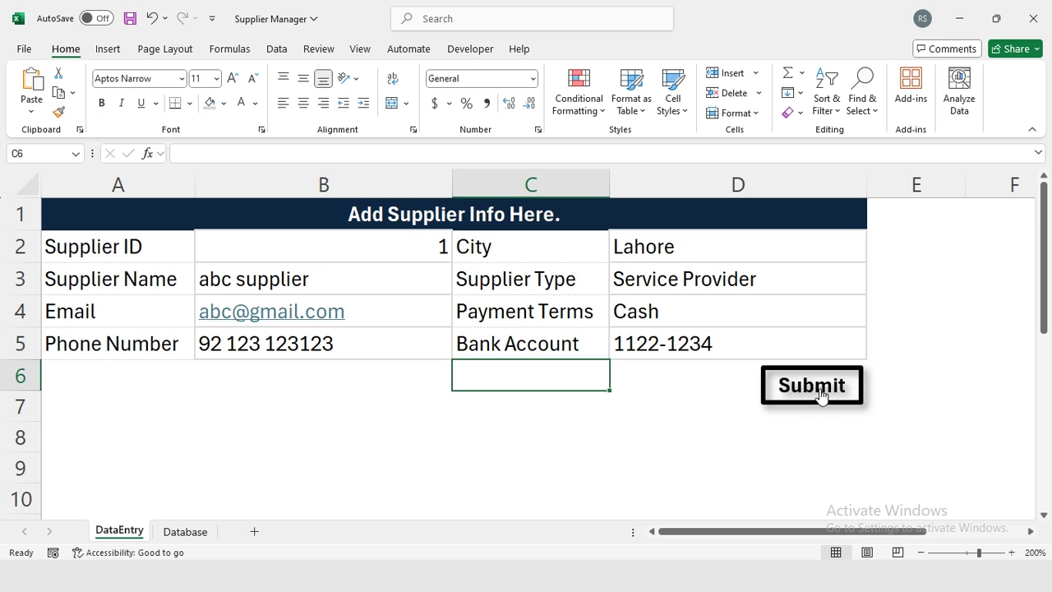
Submit the form, dismiss the success message, and check the new Database row.
left_click(811, 385)
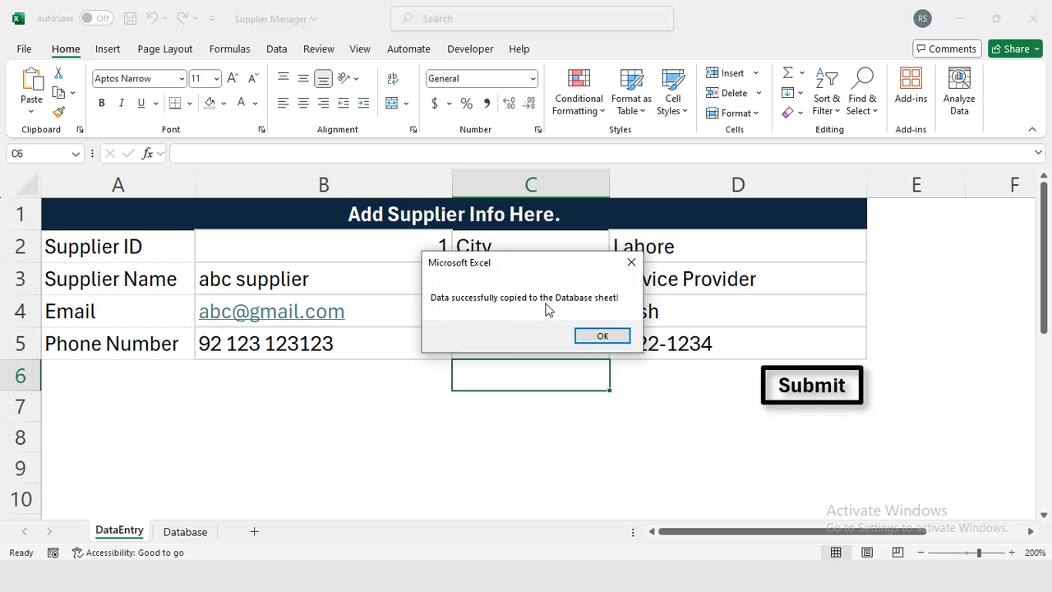
left_click(603, 336)
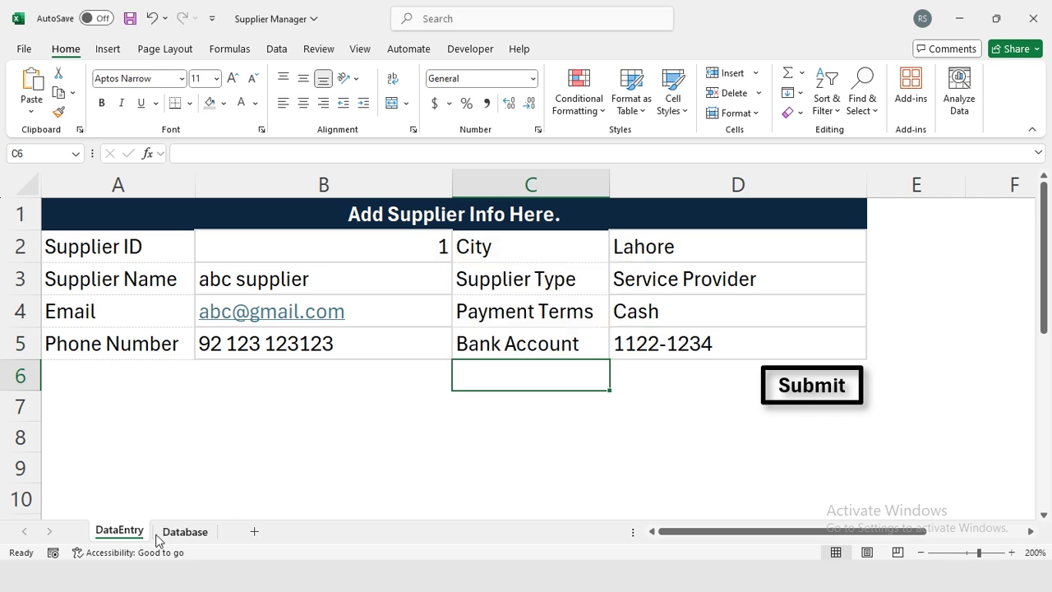
left_click(185, 531)
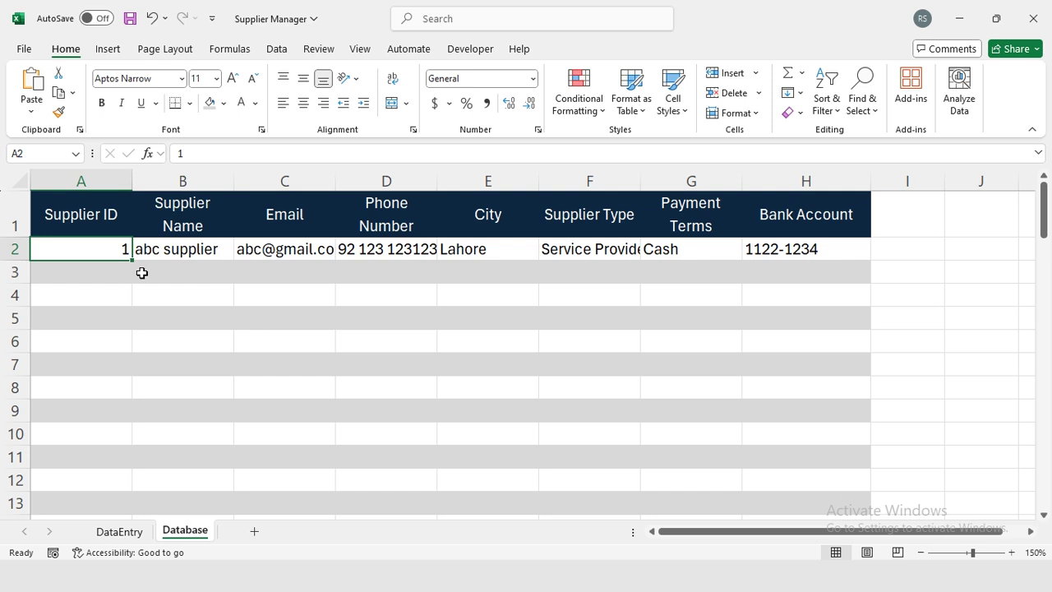
key("ctrl+Page_Up")
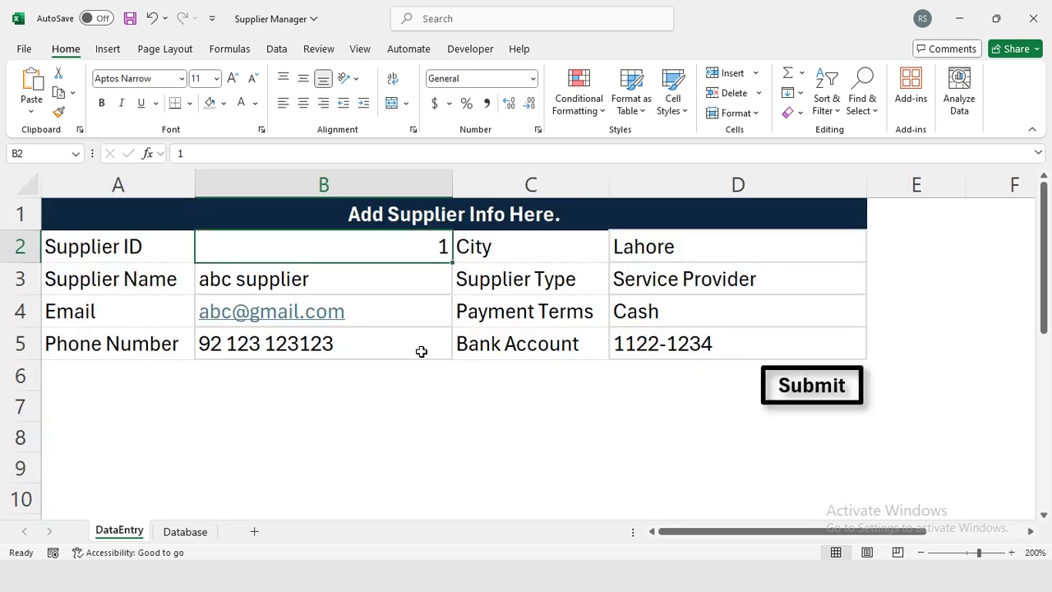
Change the Supplier ID to 2, the name to 'xyz supplier', and update the phone number.
type("2")
key("Return")
key("F2")
key("Home")
key("Delete")
key("Delete")
key("Delete")
type("x")
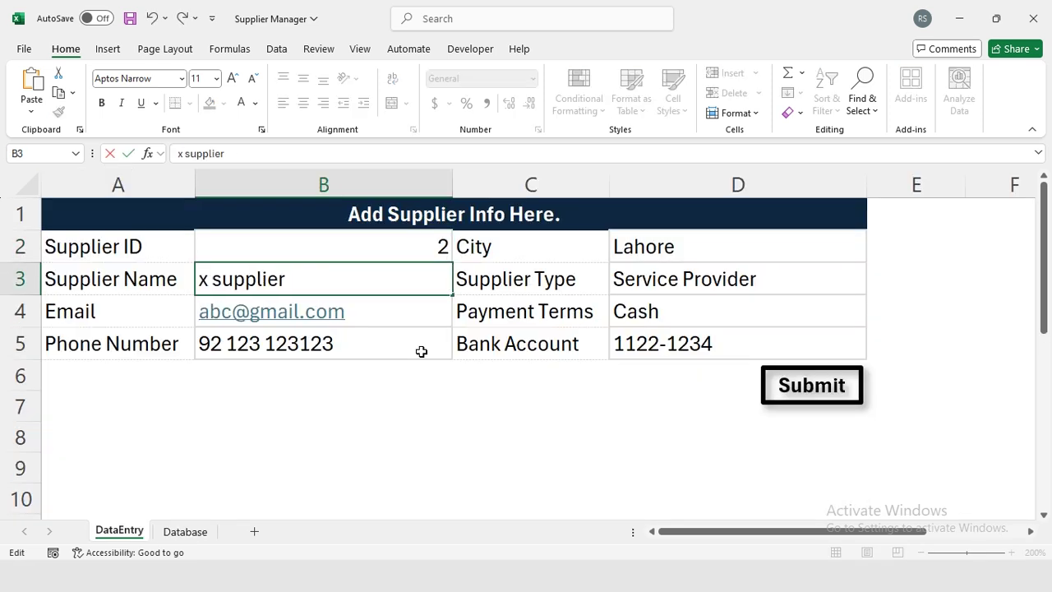
type("yz")
key("Return")
key("F2")
key("Home")
key("Delete")
key("Delete")
key("Delete")
type("xyz")
key("Return")
key("F2")
key("BackSpace")
key("BackSpace")
key("BackSpace")
key("BackSpace")
key("BackSpace")
key("BackSpace")
type("1232123")
key("Return")
Change the city to Multan and edit the bank account value in D5.
key("Up")
key("Up")
key("Up")
key("Up")
key("Right")
key("Right")
type("Multan")
key("Return")
key("Return")
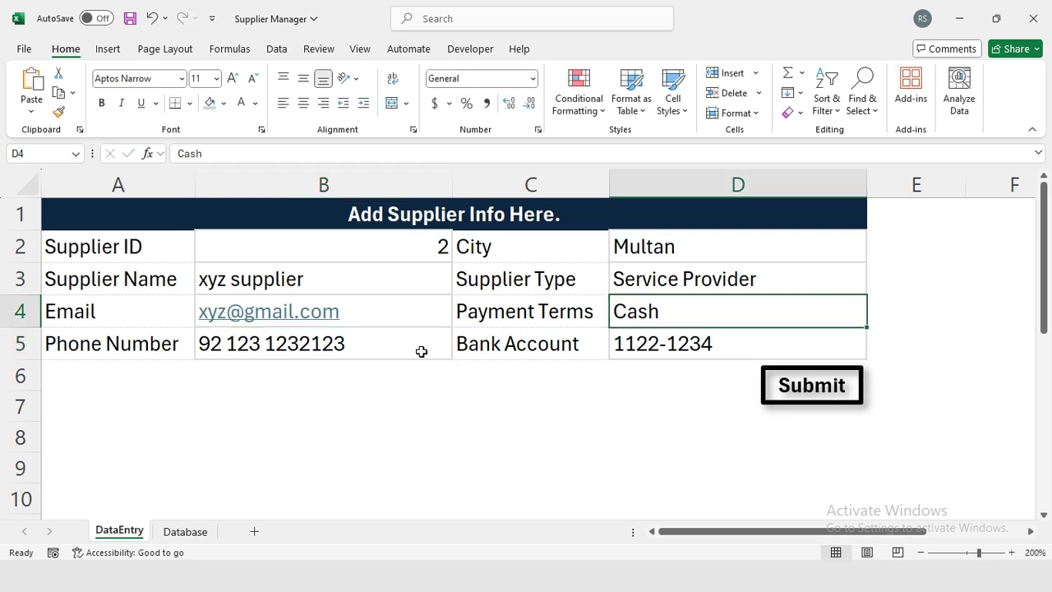
key("Return")
key("F2")
key("BackSpace")
key("BackSpace")
key("BackSpace")
type("243")
left_click(542, 376)
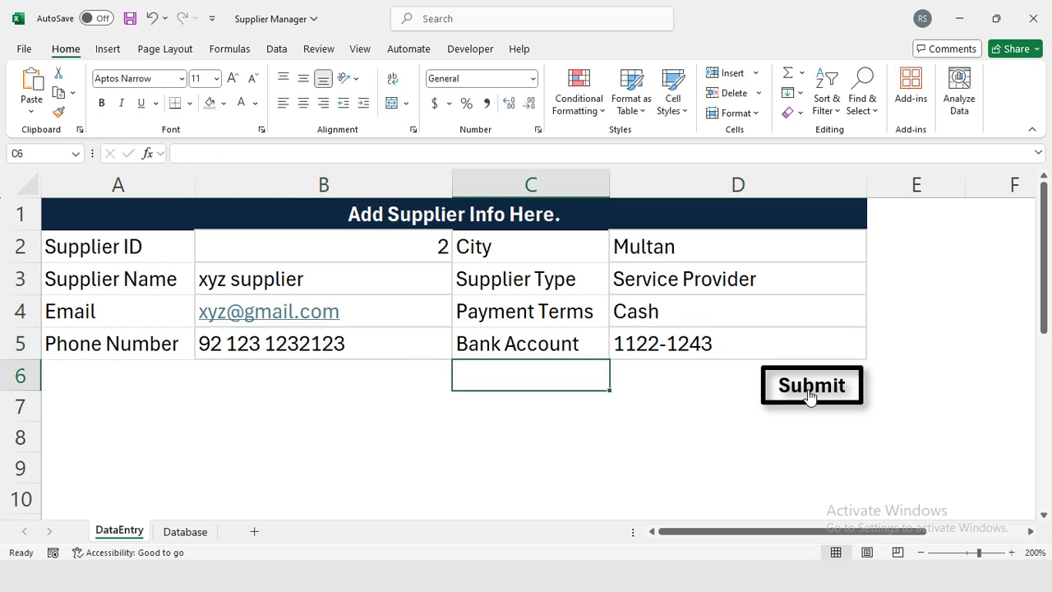
Submit the second supplier, dismiss the success message, and view the Database sheet.
left_click(810, 393)
left_click(602, 335)
left_click(188, 531)
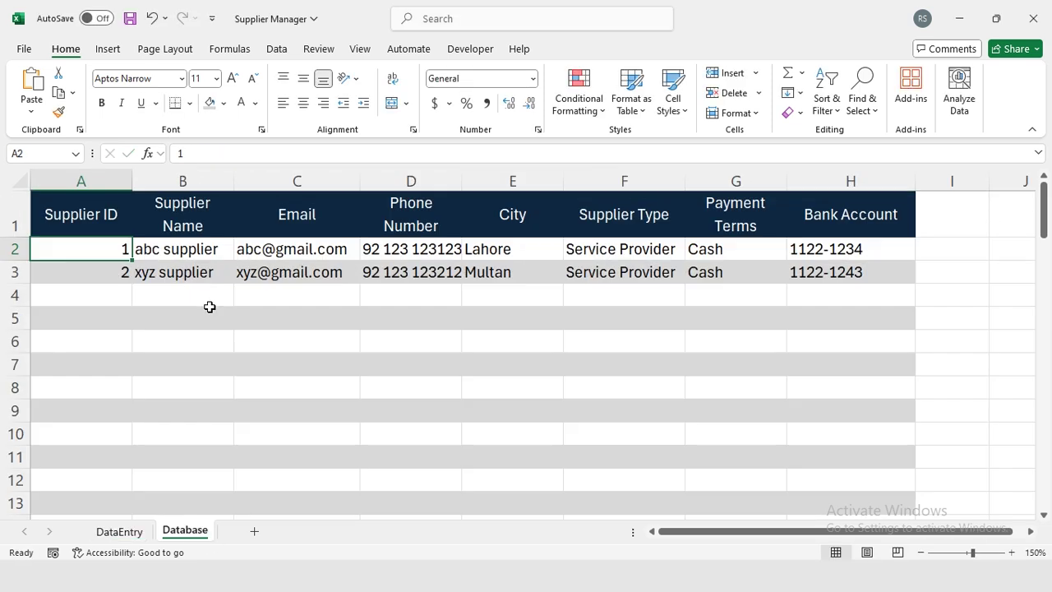